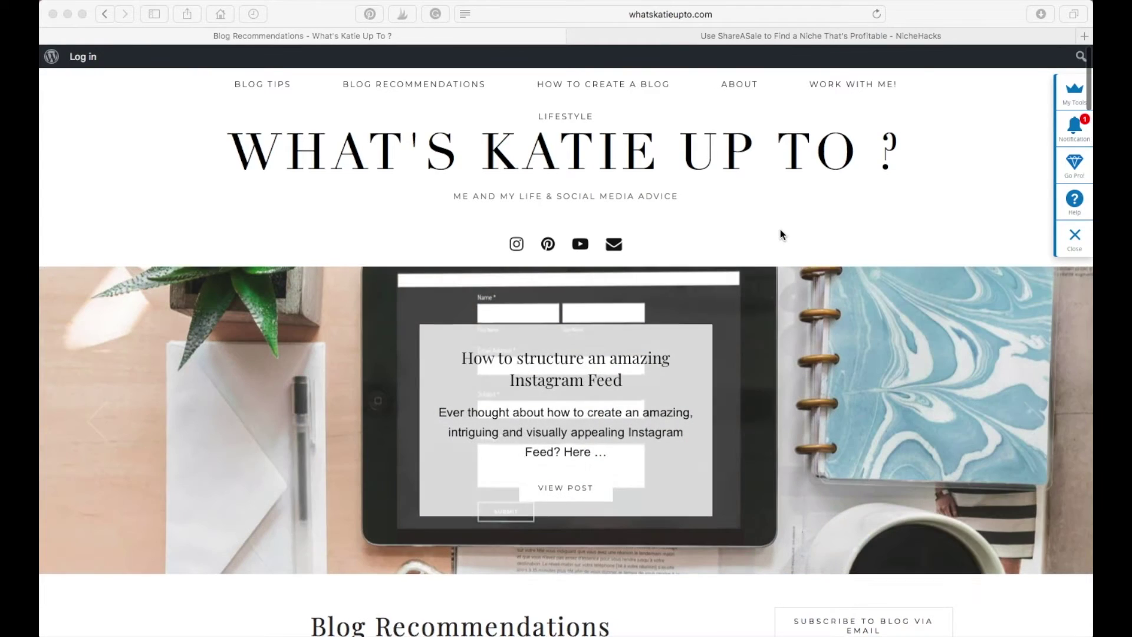
Scroll down the blog's Recommendations page to the Affiliate Networks section describing ShareASale
scroll(780, 228, "down", 15)
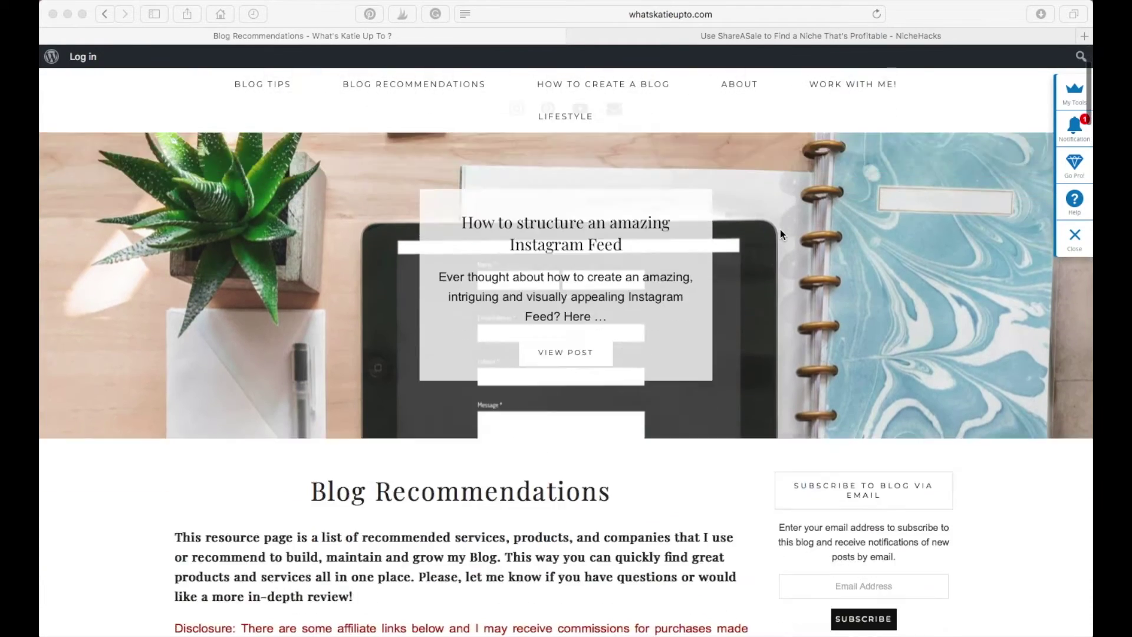
scroll(780, 234, "down", 20)
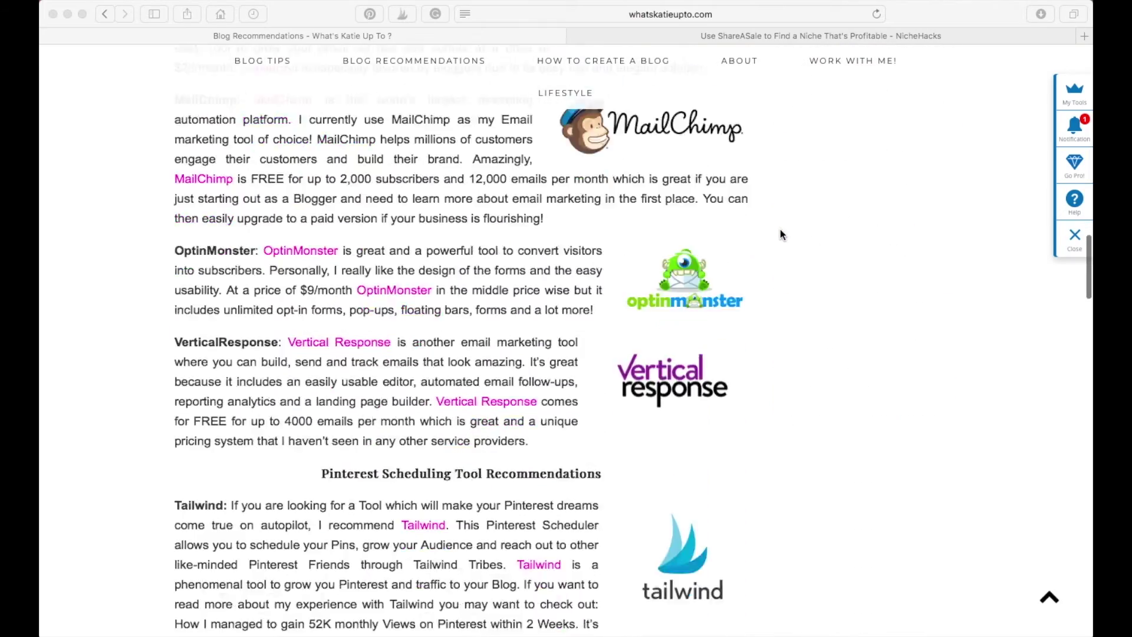
scroll(780, 234, "down", 7)
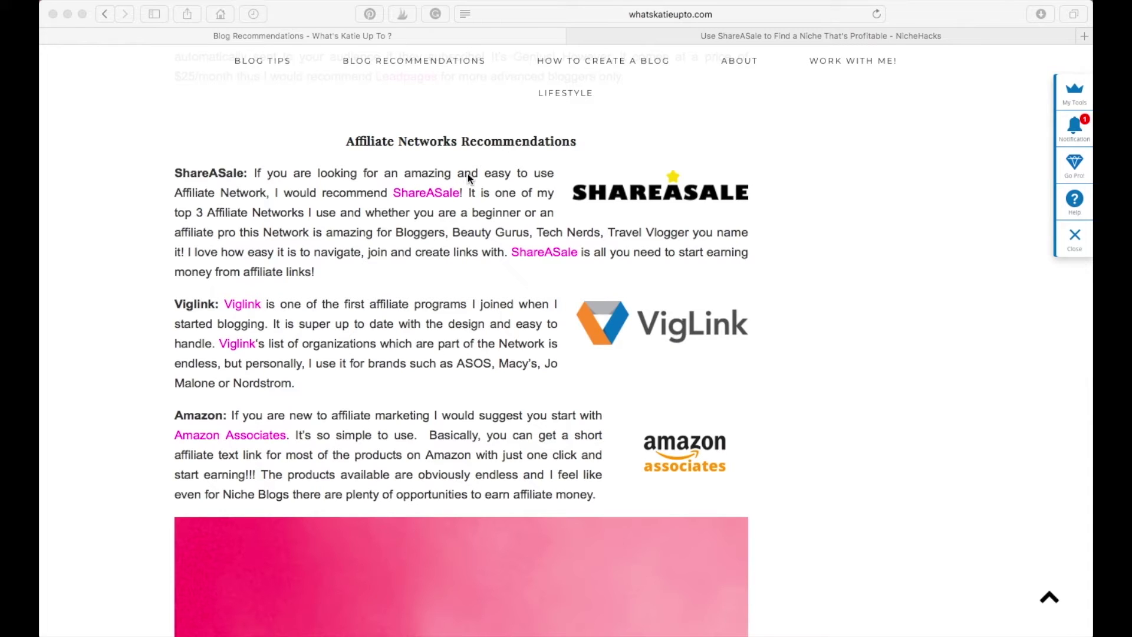
scroll(468, 173, "down", 1)
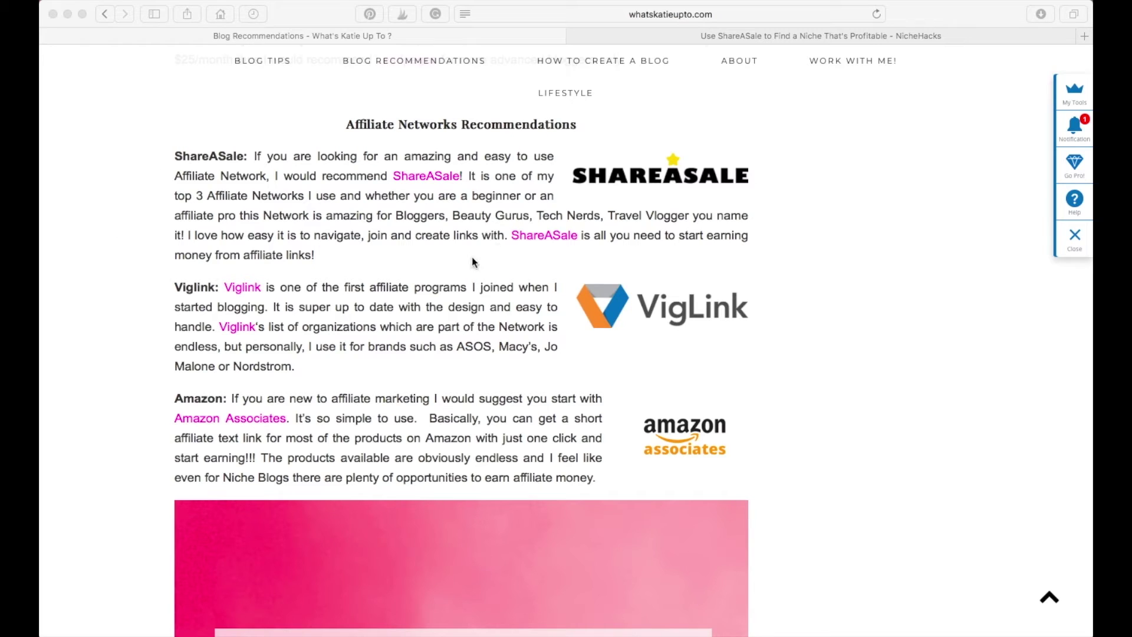
left_click(401, 215)
Follow the blog's ShareASale link, then go from the sign-up page to ShareASale's home page
left_click(422, 180)
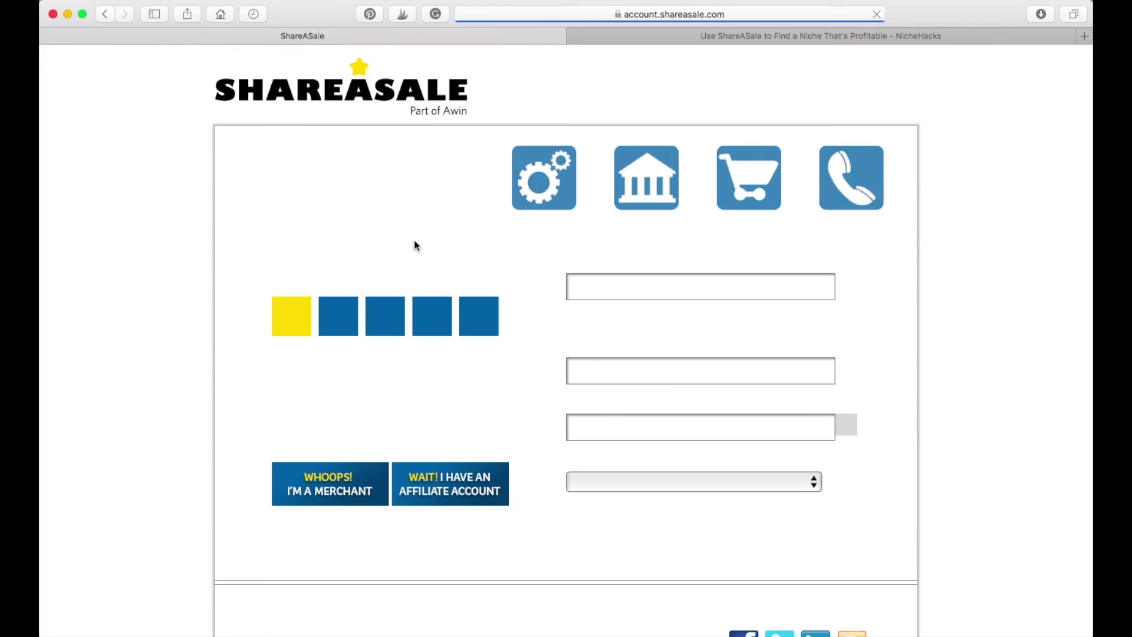
scroll(428, 500, "down", 3)
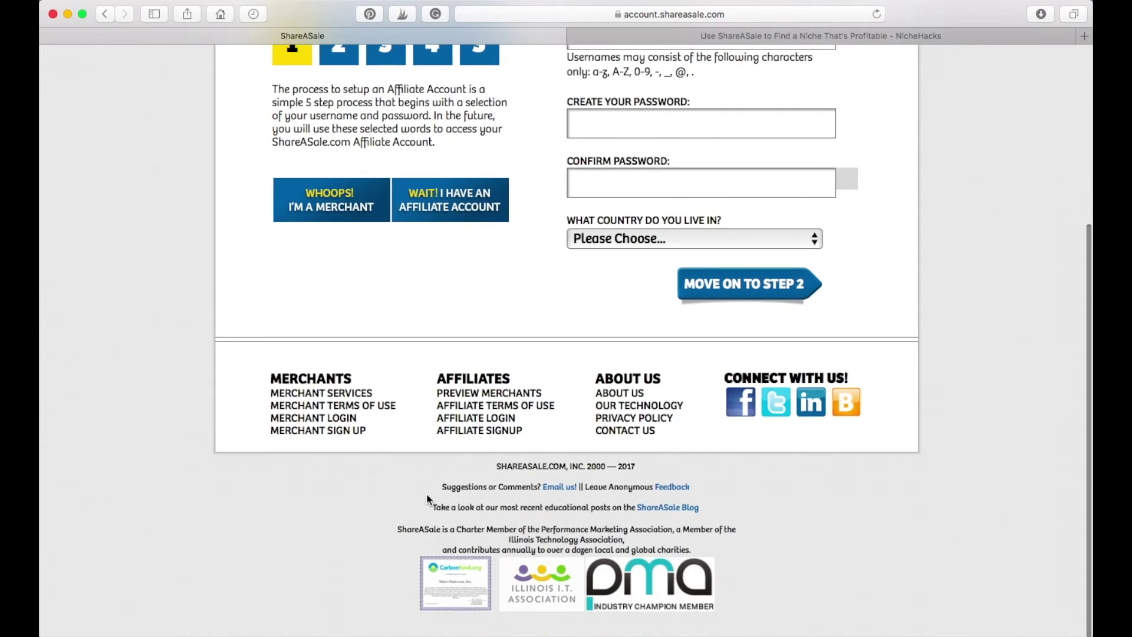
scroll(428, 498, "up", 5)
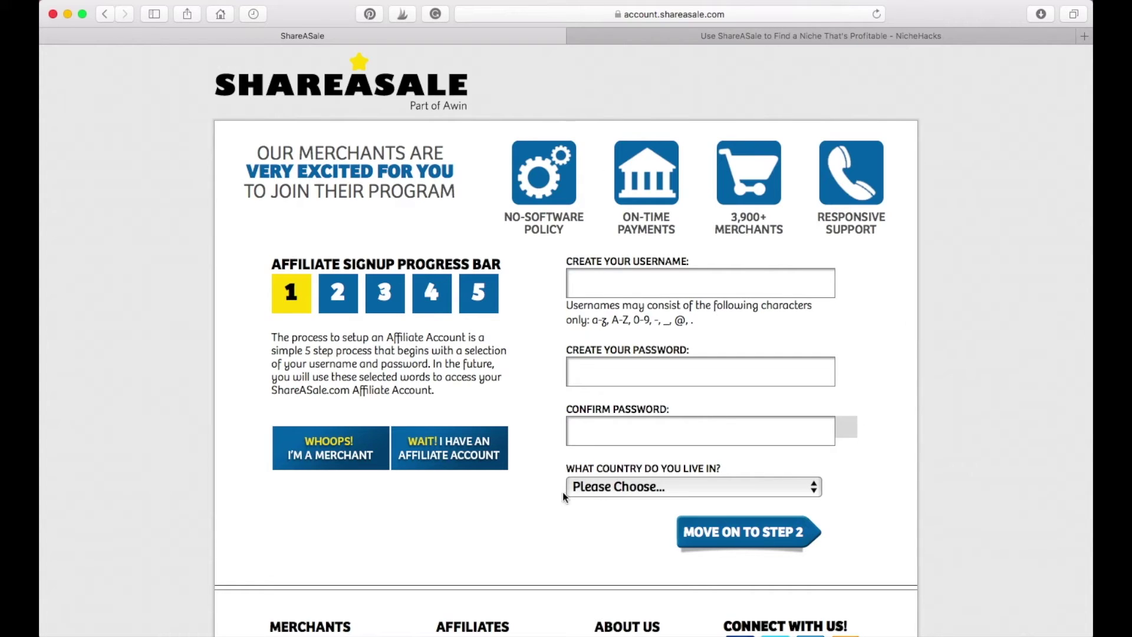
left_click(311, 89)
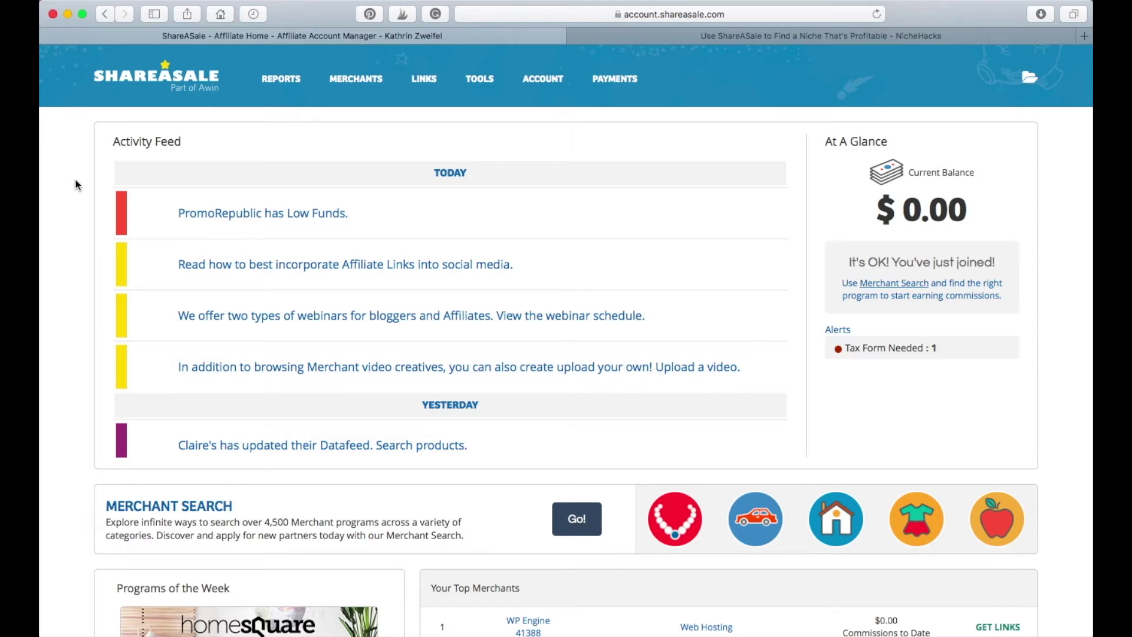
Scroll down the affiliate home dashboard past the Activity Feed and $0.00 balance
scroll(75, 193, "down", 1)
mouse_move(284, 87)
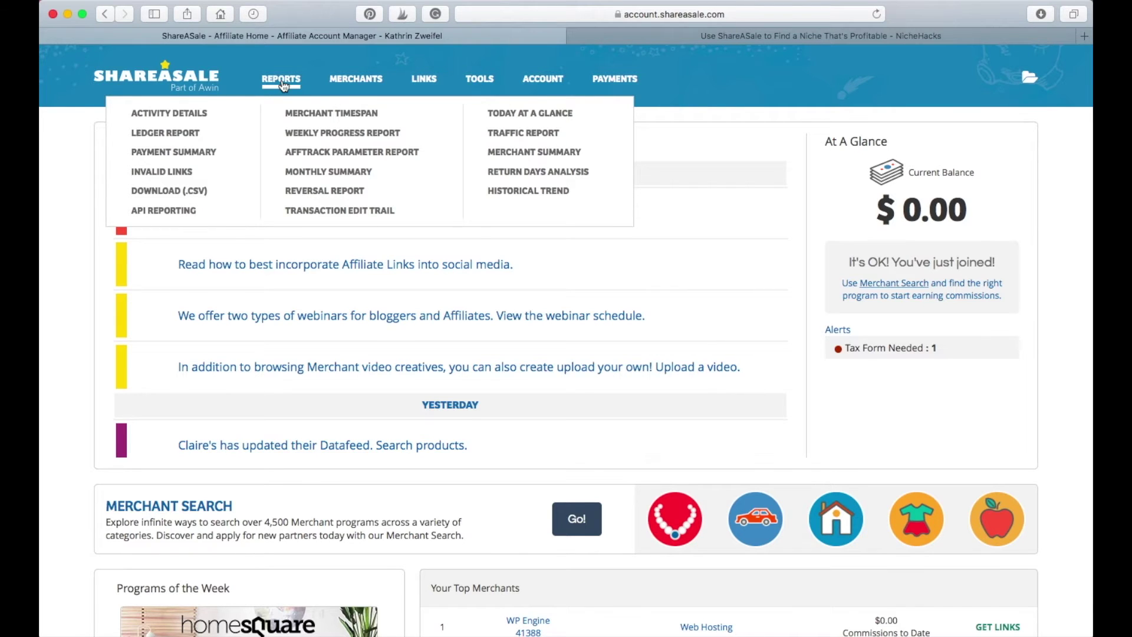
mouse_move(334, 87)
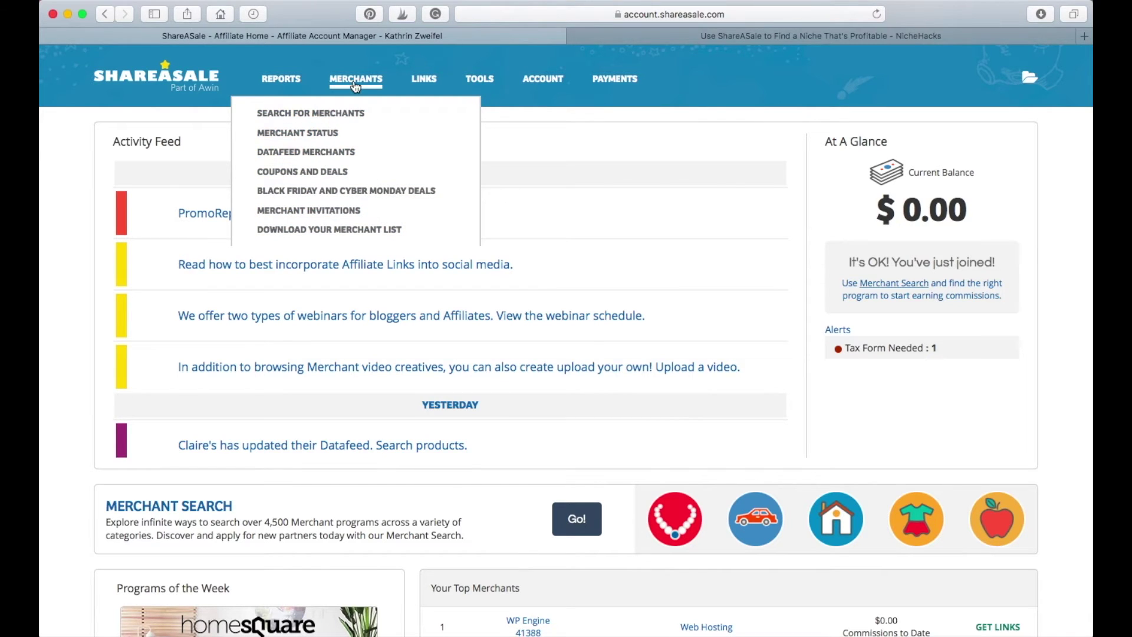
mouse_move(425, 83)
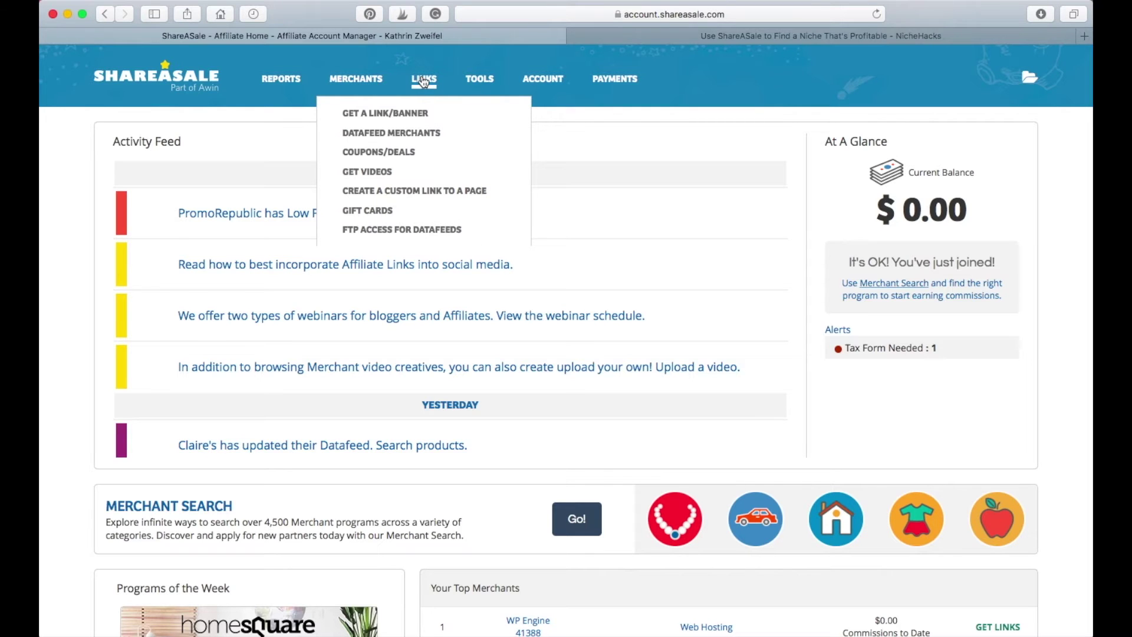
mouse_move(478, 84)
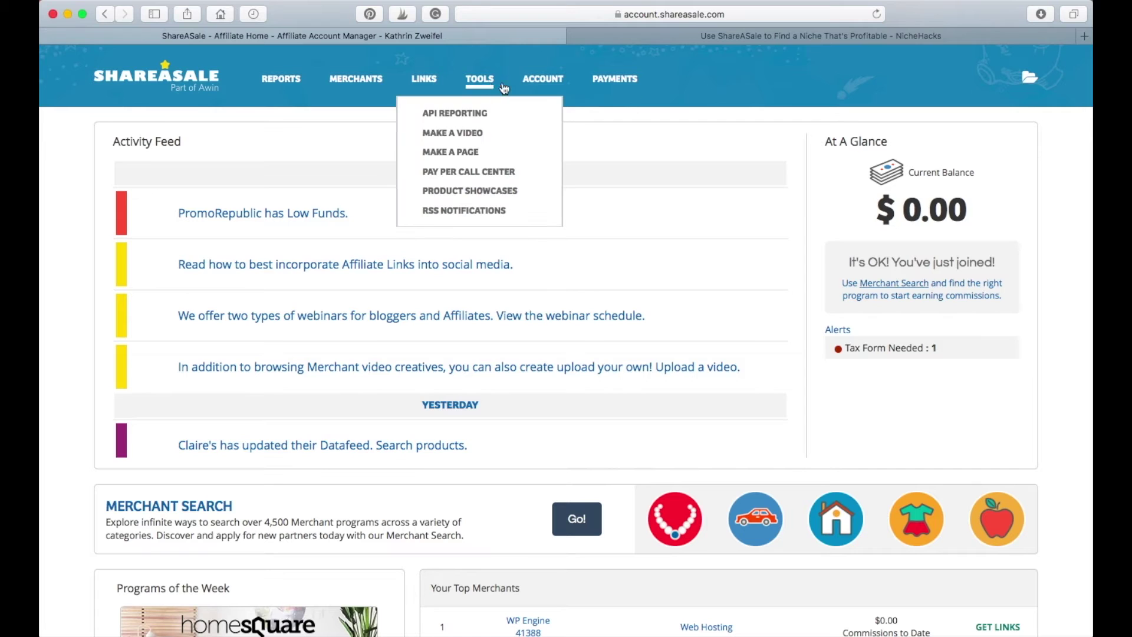
mouse_move(543, 93)
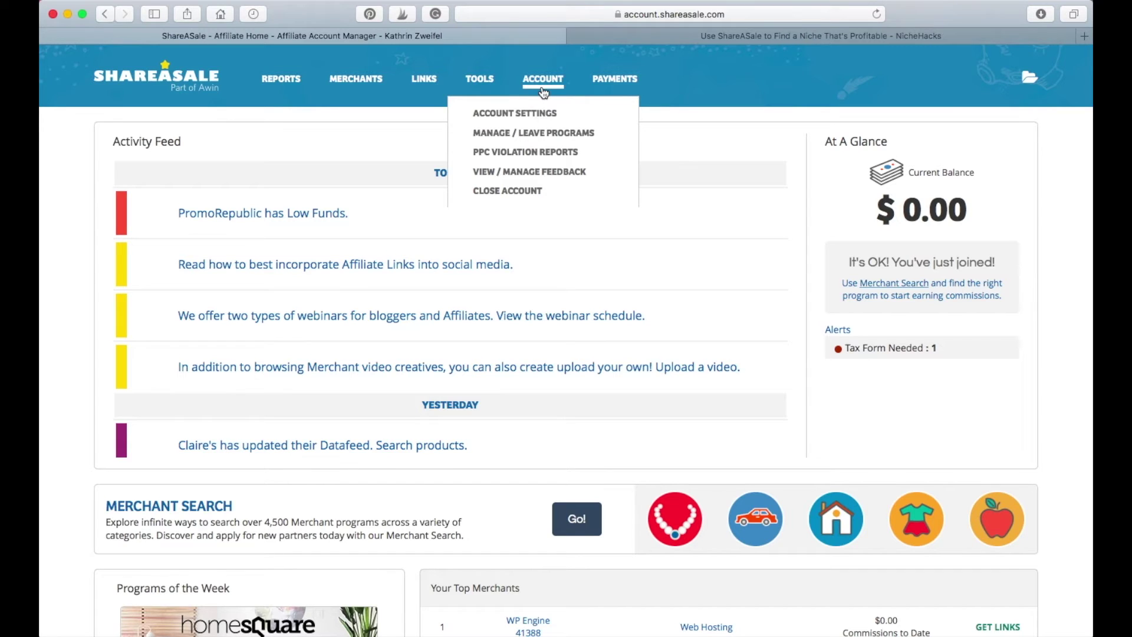
mouse_move(614, 85)
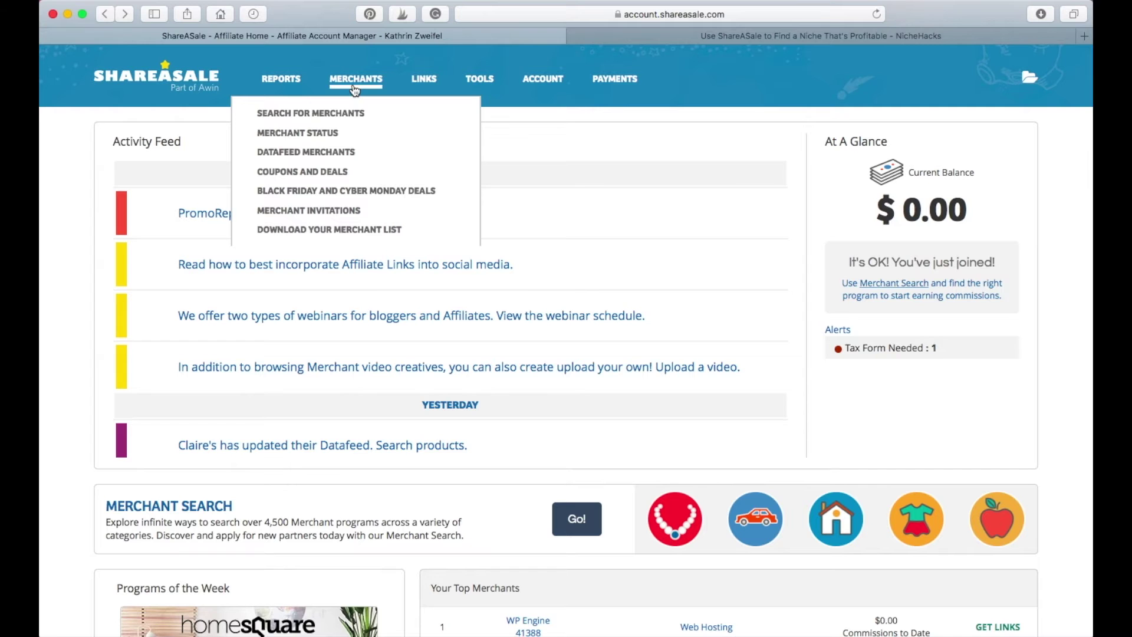
Go to the Find Merchants page from the MERCHANTS menu
left_click(332, 119)
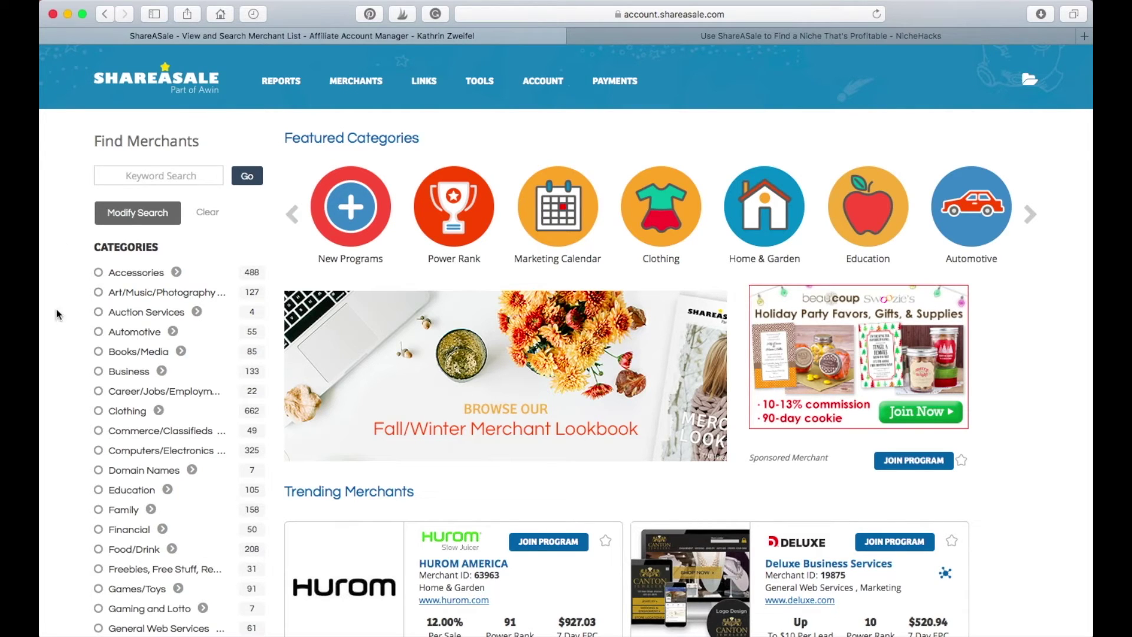
Browse Find Merchants and show the merchants in the Accessories category
scroll(140, 321, "down", 3)
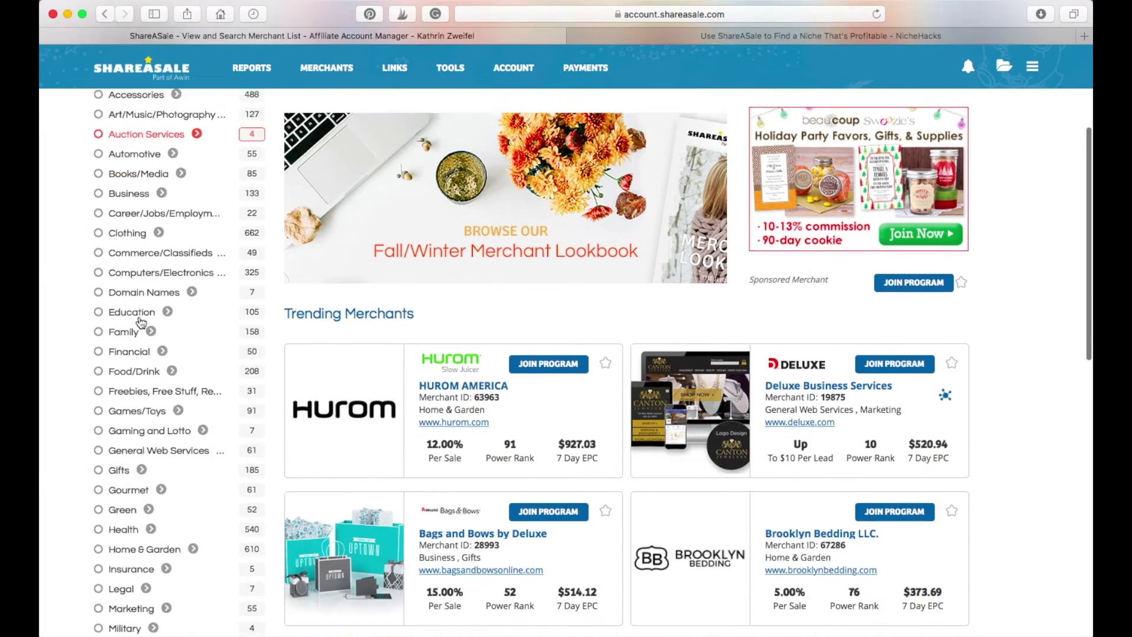
scroll(140, 321, "down", 1)
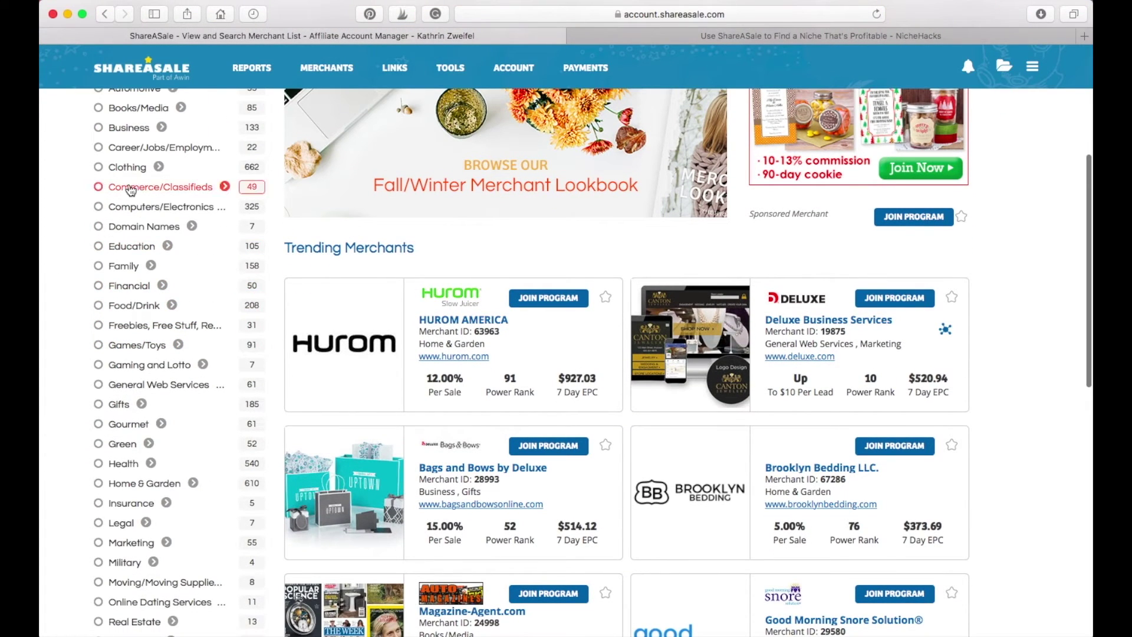
scroll(96, 460, "up", 4)
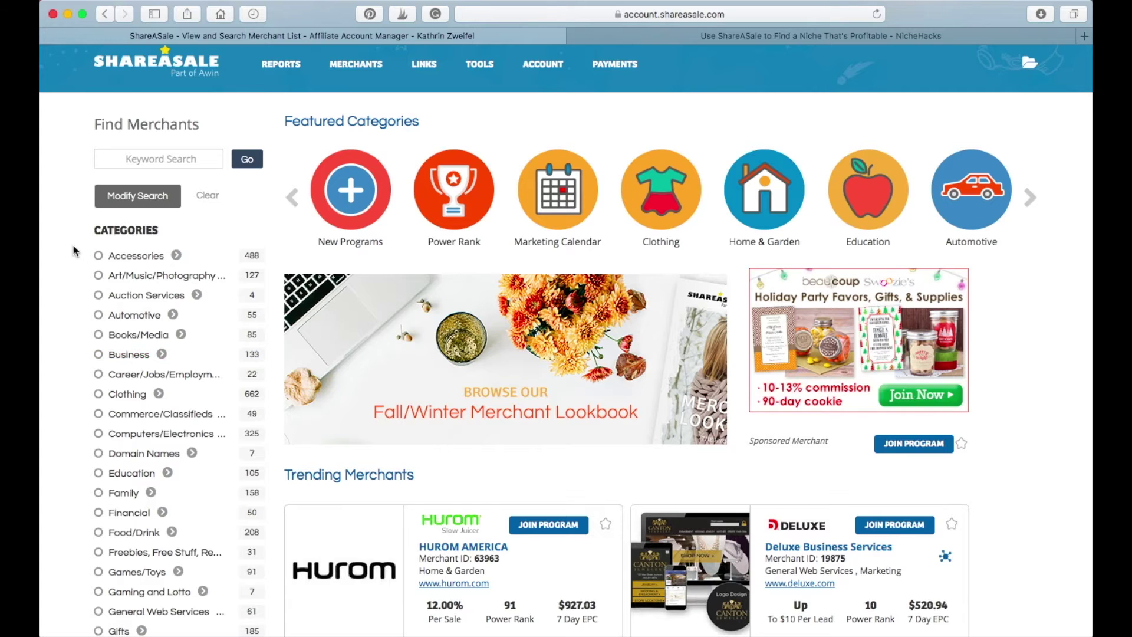
left_click(135, 255)
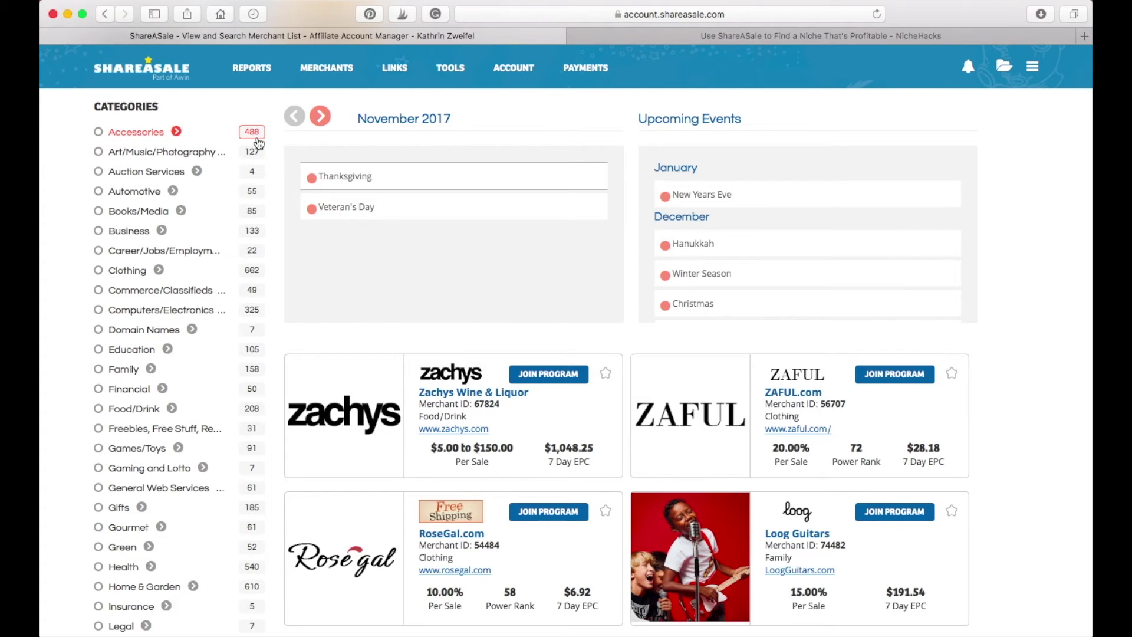
Scroll back to the top to show Featured Categories, the Lookbook banner and trending merchants
scroll(369, 245, "up", 1)
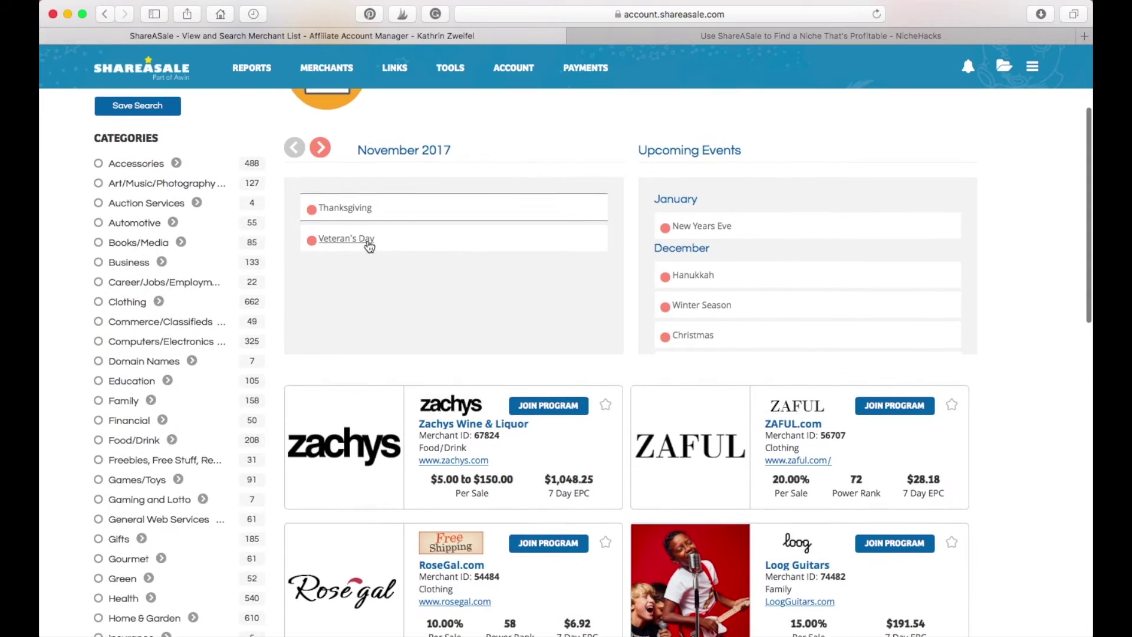
scroll(369, 245, "down", 1)
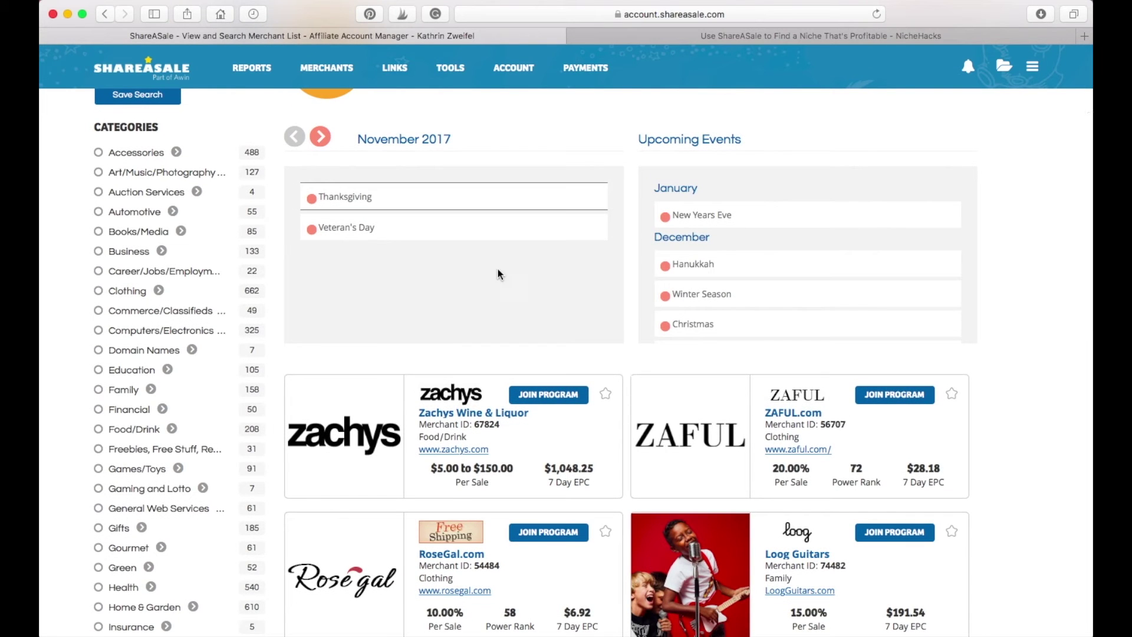
scroll(497, 273, "up", 3)
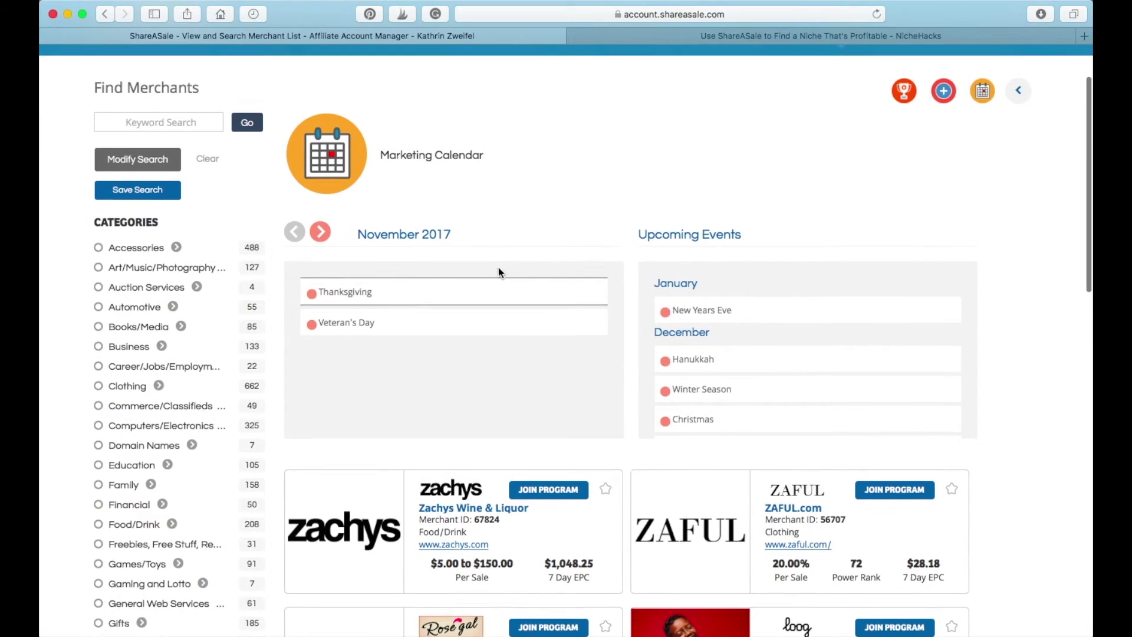
scroll(496, 269, "up", 1)
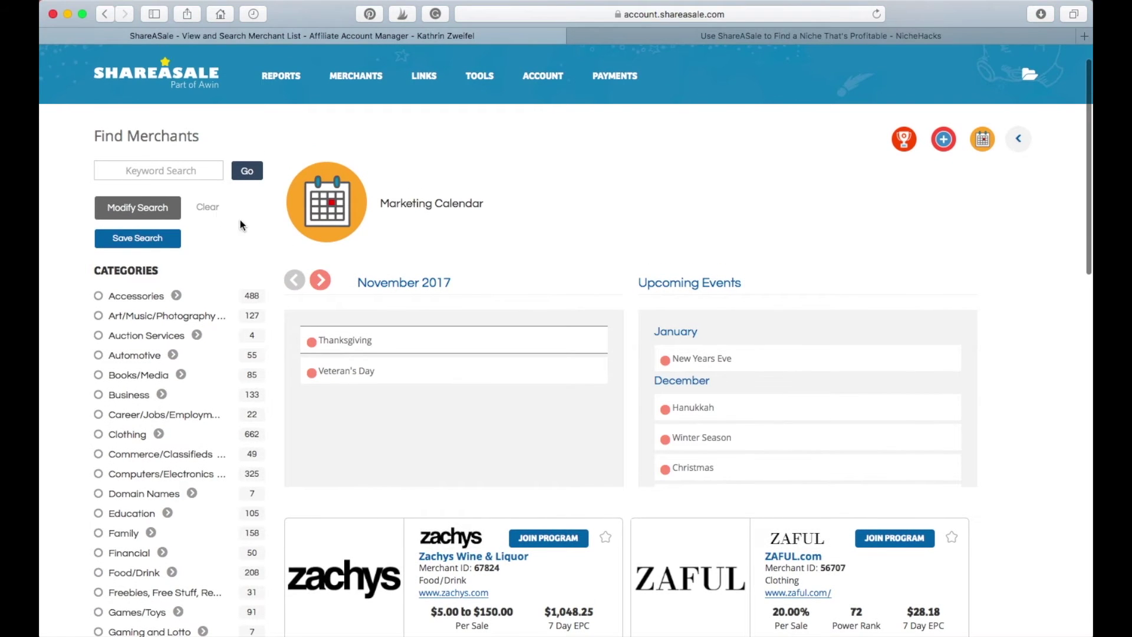
scroll(574, 229, "down", 1)
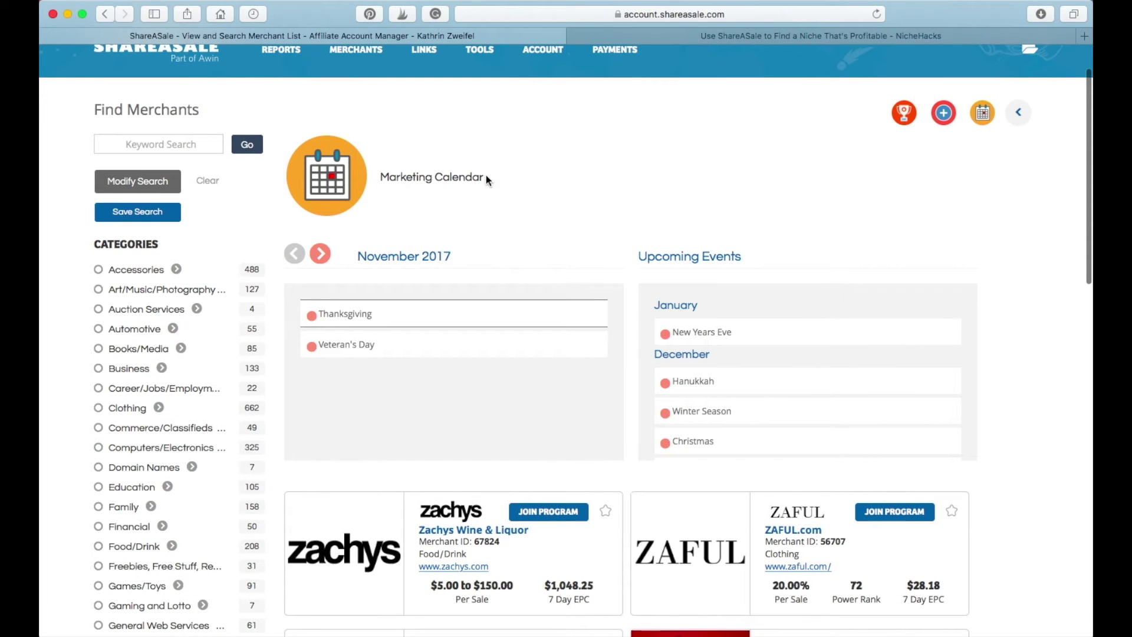
scroll(455, 274, "up", 1)
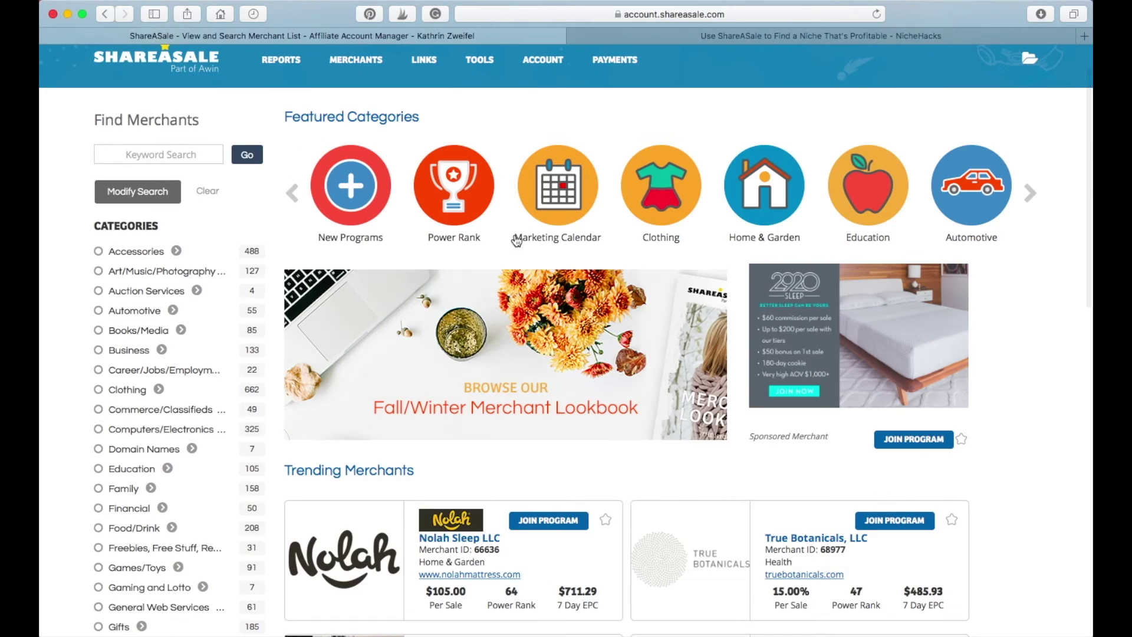
Scroll down the merchant results until Minted appears with its commission, Power Rank and EPC
scroll(595, 233, "down", 20)
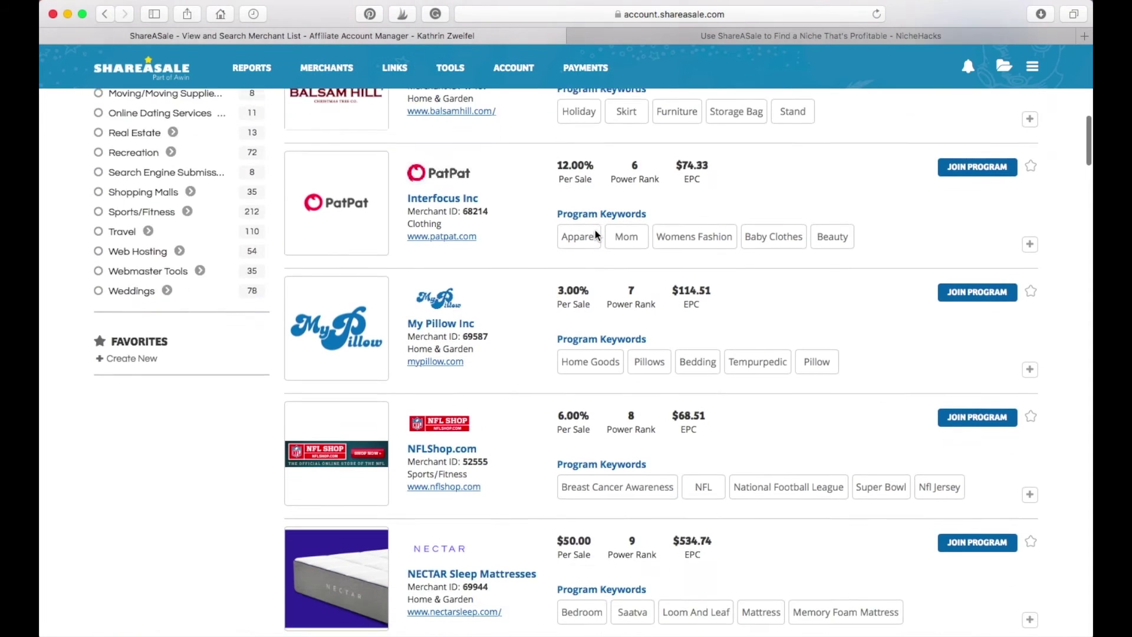
scroll(595, 234, "down", 5)
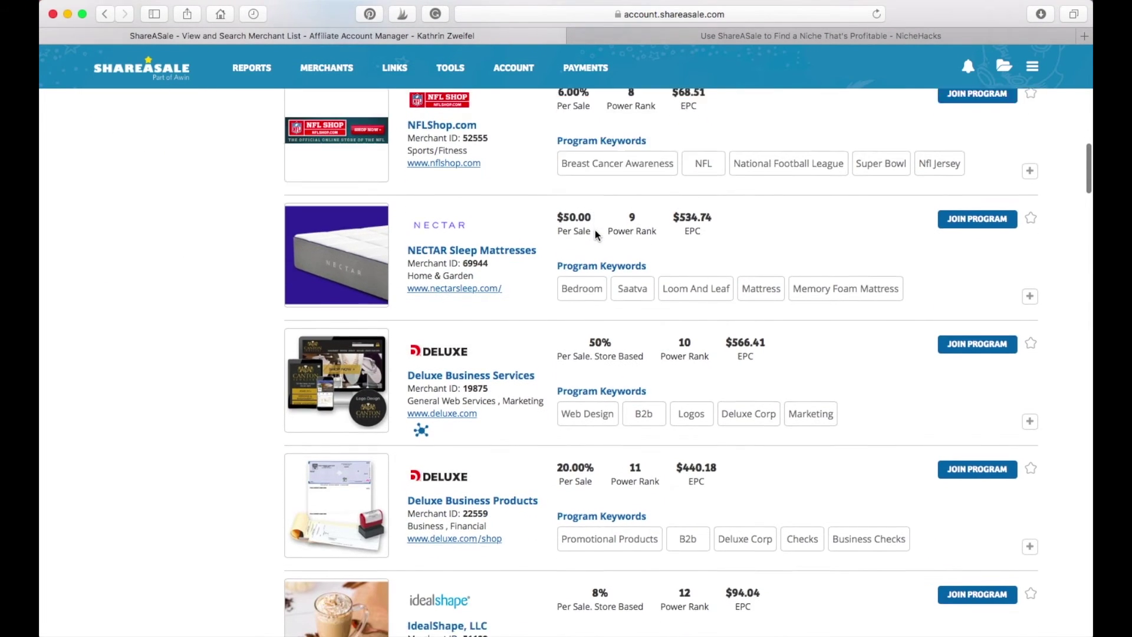
scroll(595, 234, "down", 20)
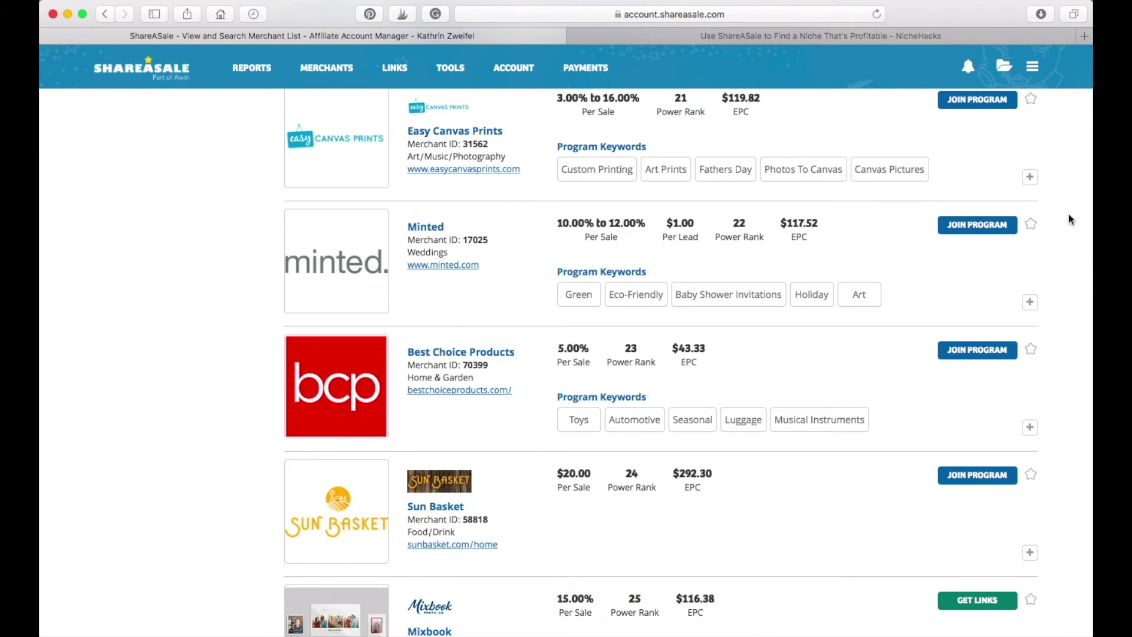
scroll(743, 224, "down", 1)
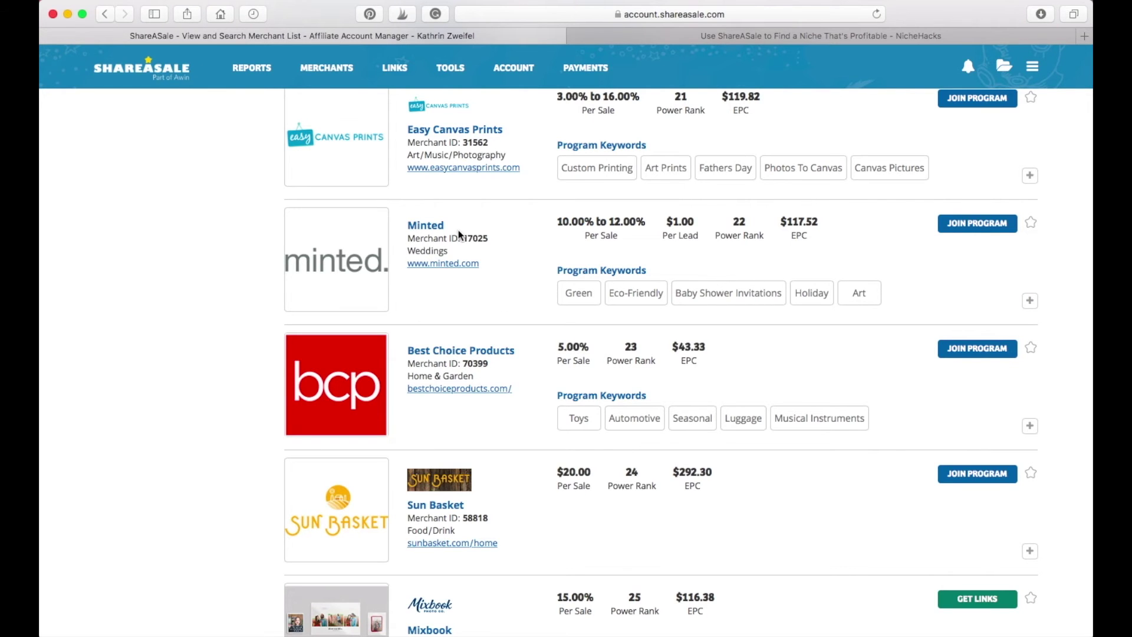
Open Minted's program page showing 10–12% per sale, $136.61 EPC and a 120-day cookie
left_click(420, 227)
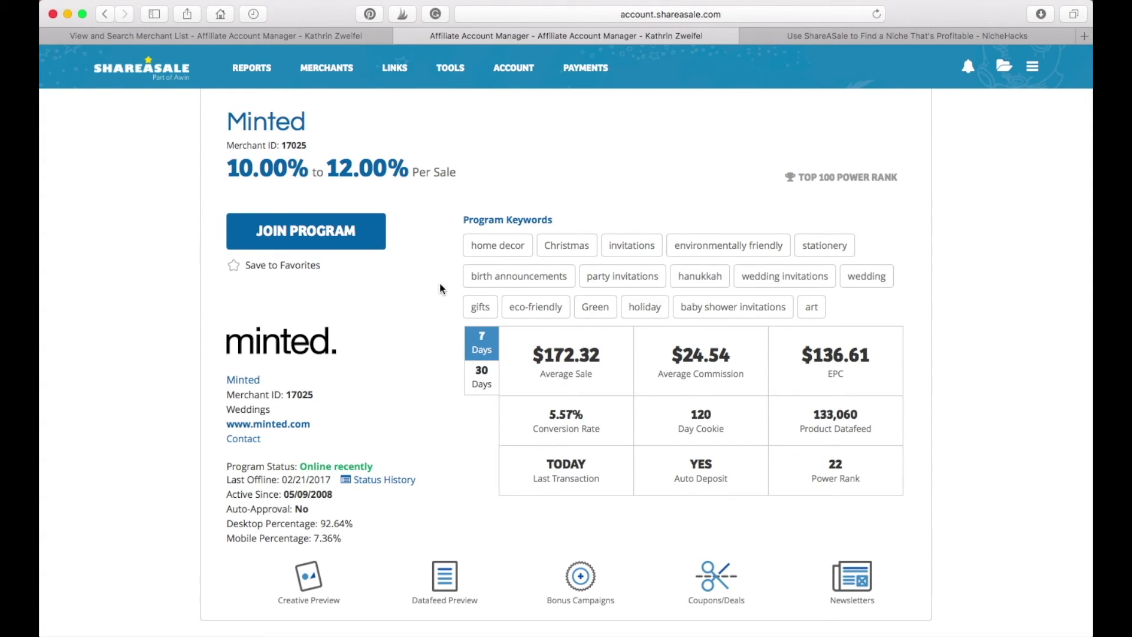
Open Minted's JOIN PROGRAM form and accept the Program Agreement for Affiliates
left_click(346, 244)
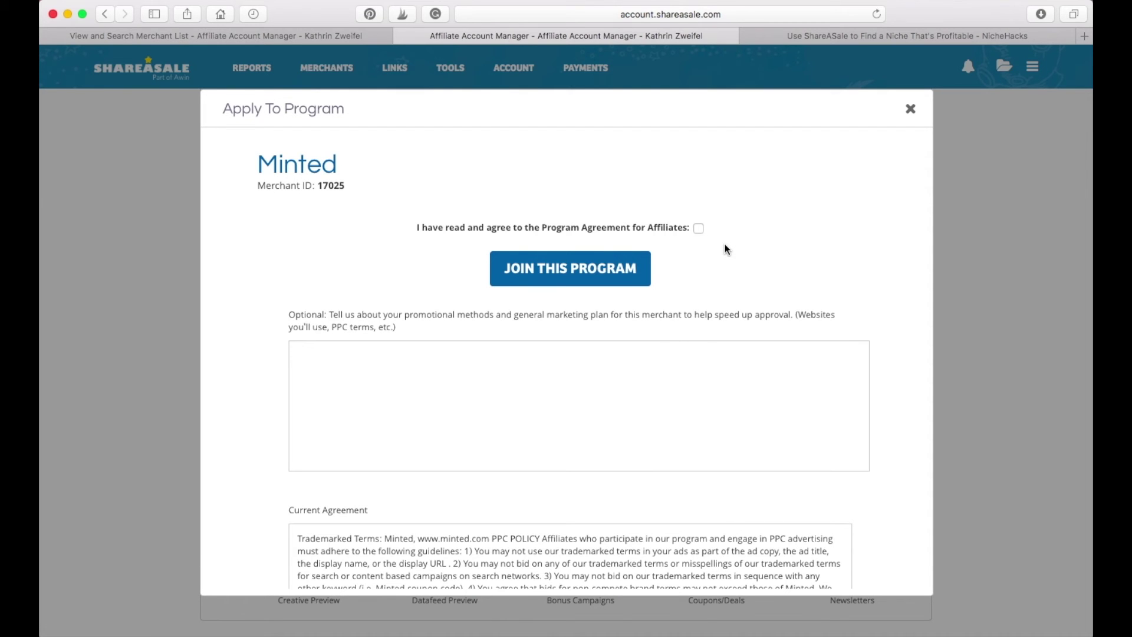
scroll(387, 379, "down", 3)
scroll(448, 406, "up", 2)
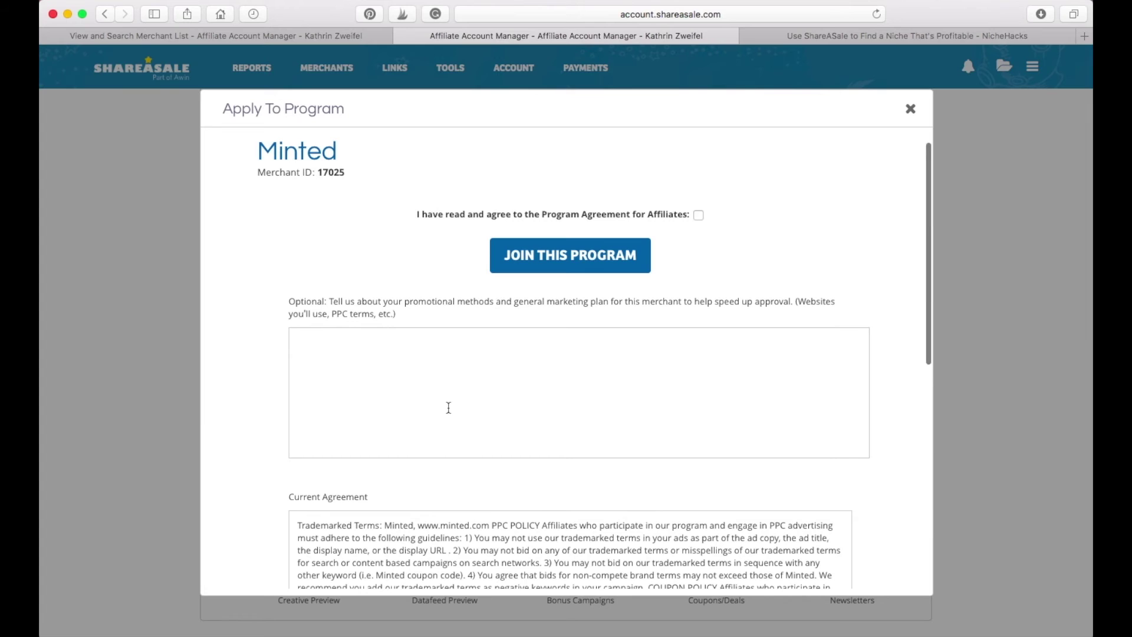
right_click(448, 405)
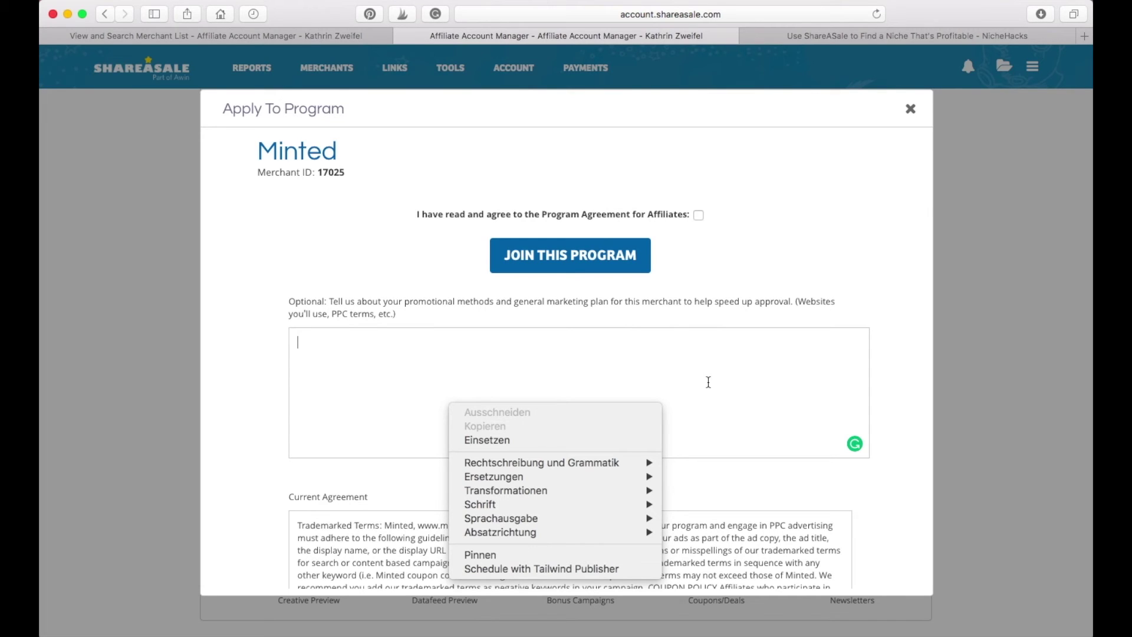
left_click(698, 215)
left_click(700, 215)
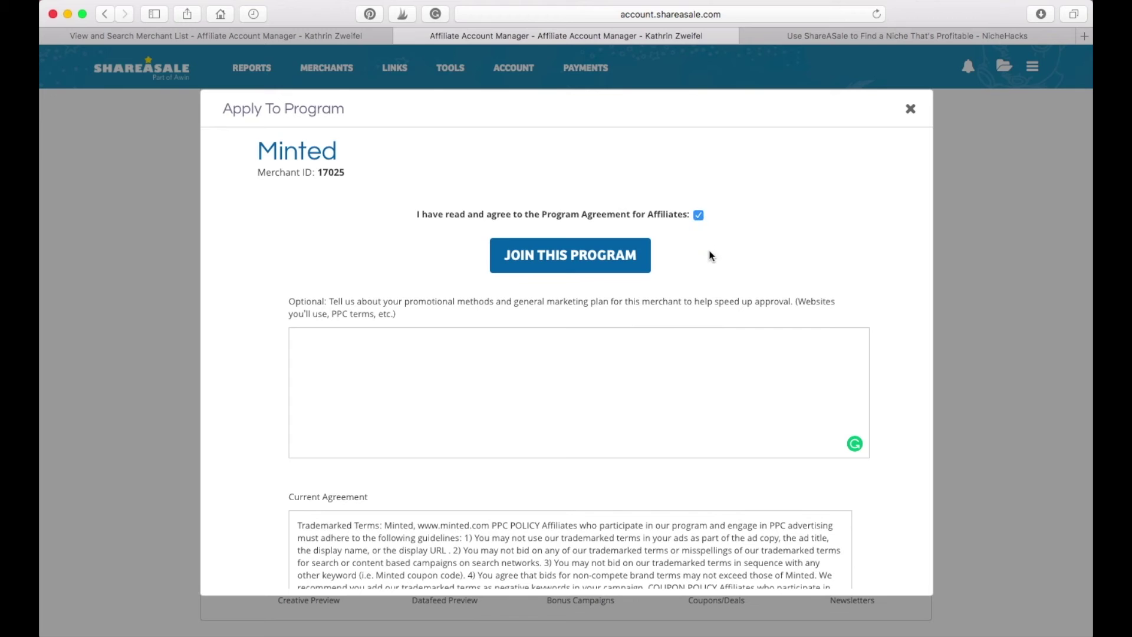
Paste the prepared greeting and promotion-channel description into the optional marketing note
left_click(459, 360)
type("cxmy,nsakln")
key("BackSpace")
key("BackSpace")
key("BackSpace")
key("BackSpace")
key("BackSpace")
key("BackSpace")
key("BackSpace")
key("BackSpace")
key("BackSpace")
key("BackSpace")
key("BackSpace")
type("Hi I am Amy  These are my main channel that I use to promote to my viewers:  ....")
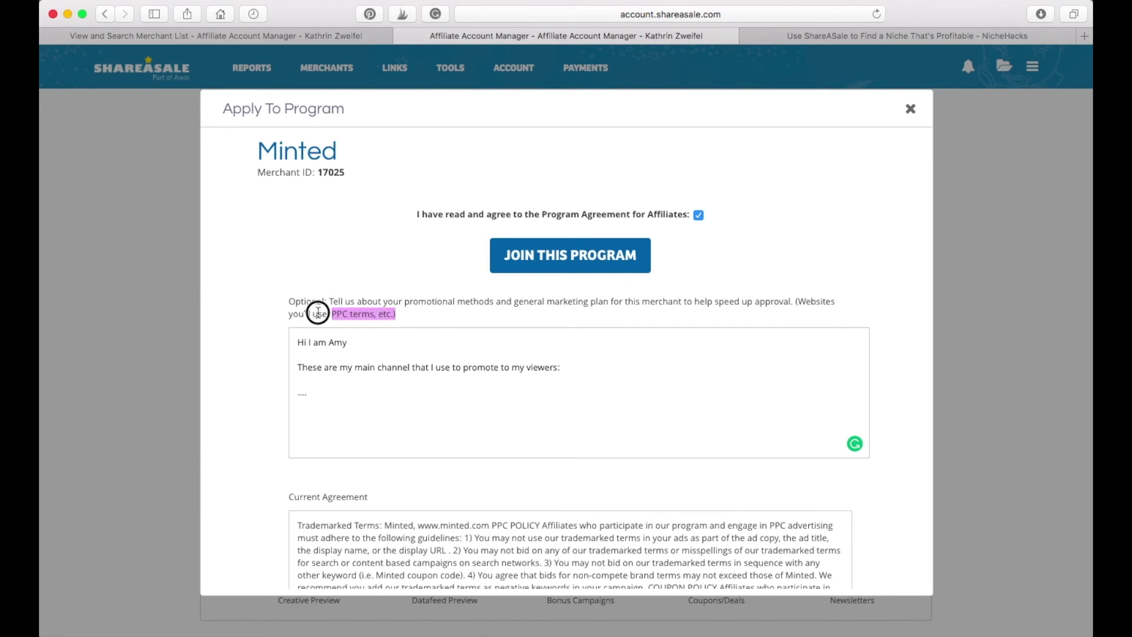
left_click_drag(318, 312, 289, 305)
left_click(394, 317)
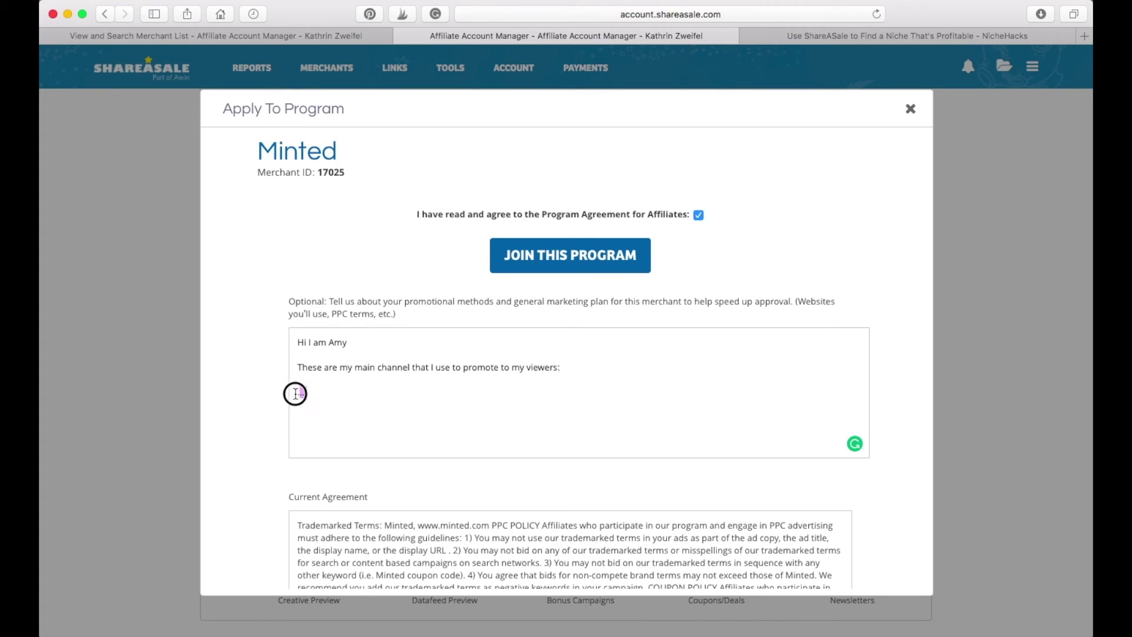
left_click_drag(294, 393, 307, 393)
Submit the Minted application with JOIN THIS PROGRAM
scroll(629, 405, "down", 5)
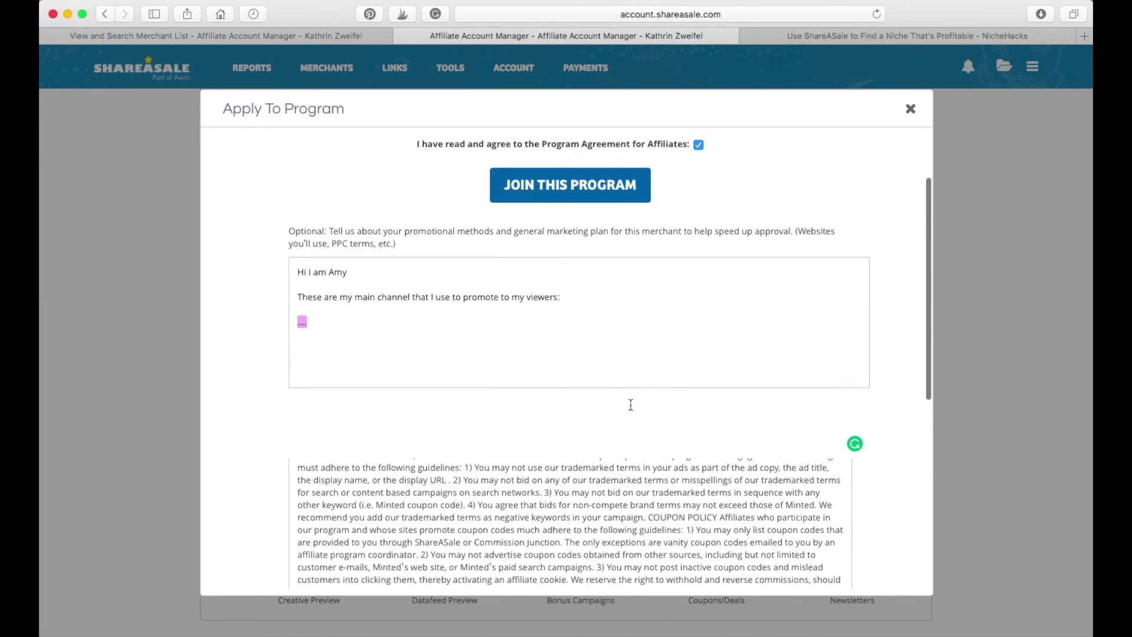
scroll(590, 227, "down", 4)
scroll(591, 228, "up", 9)
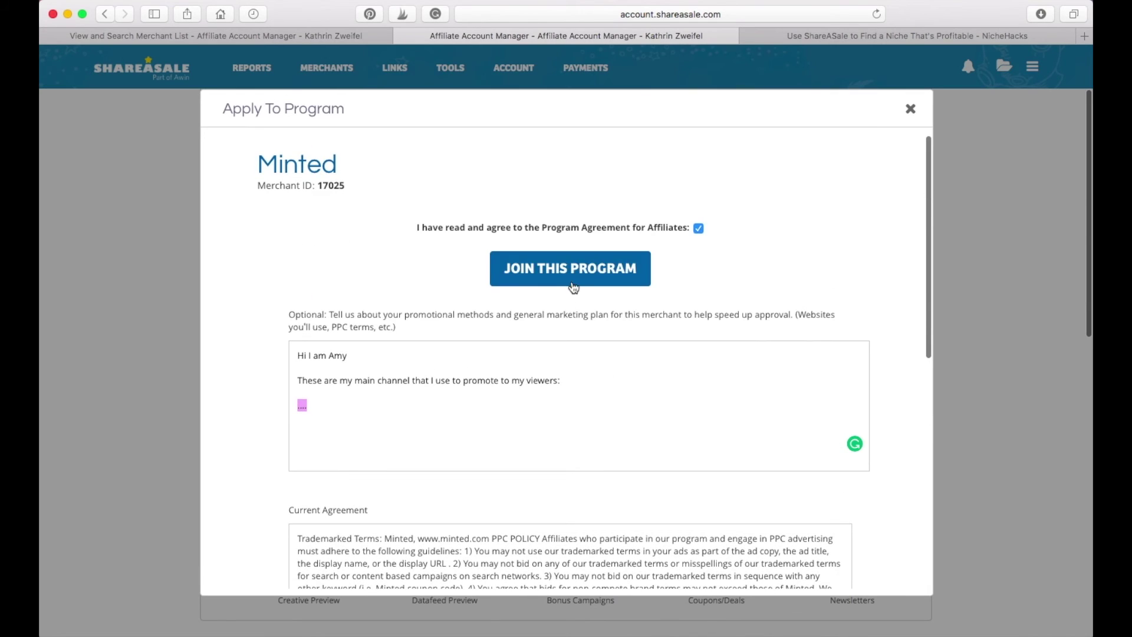
left_click(911, 108)
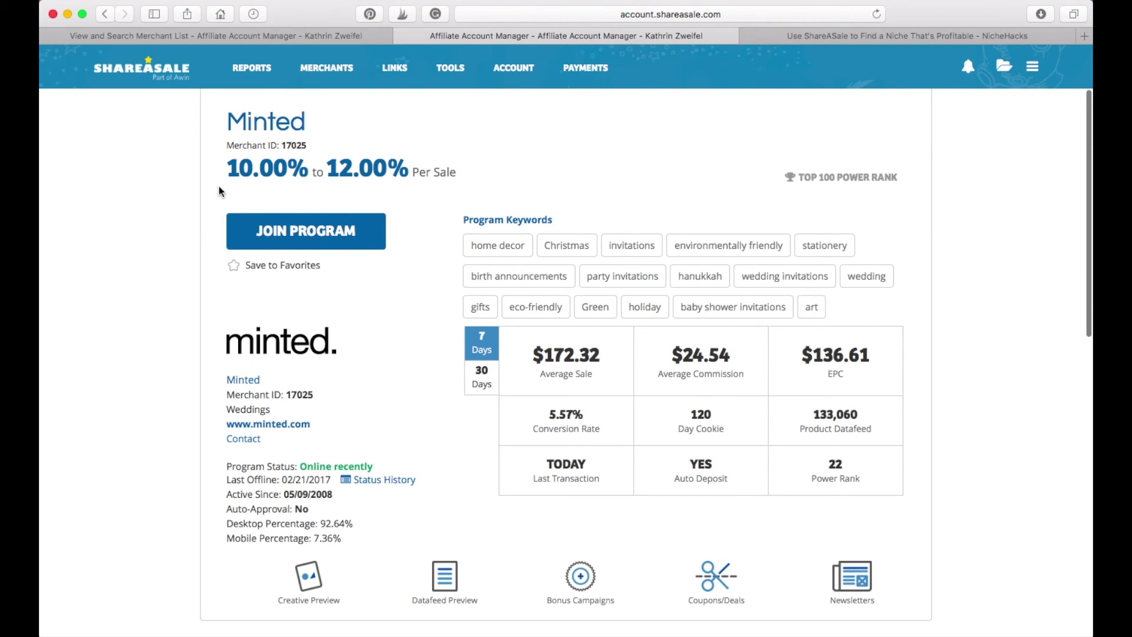
Go to the Merchant Status page through the MERCHANTS menu
left_click(326, 67)
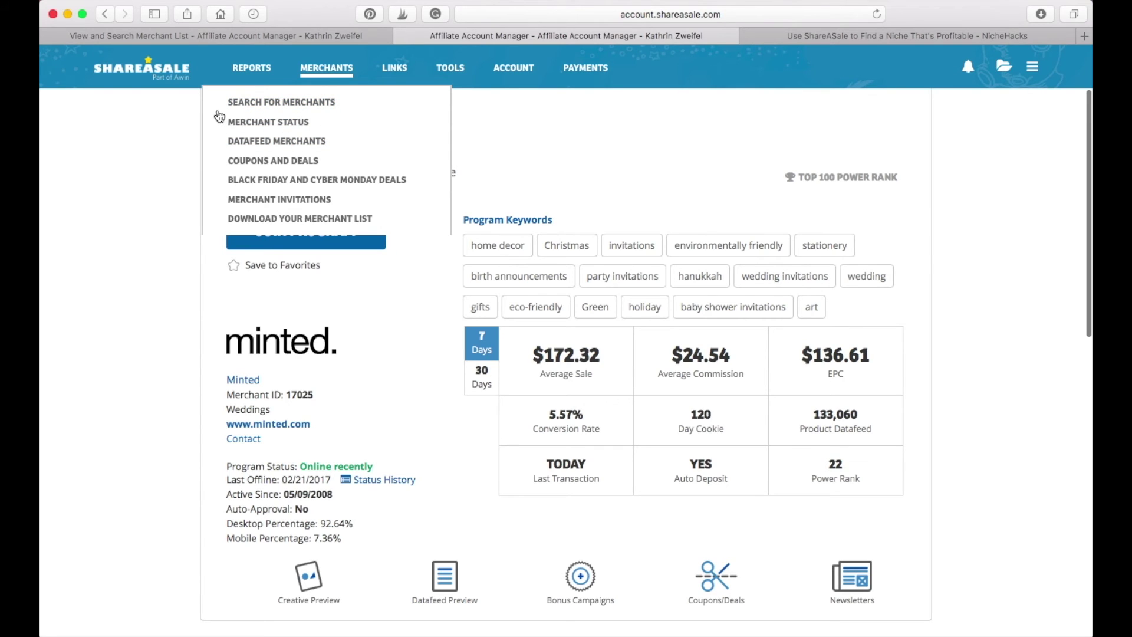
left_click(258, 124)
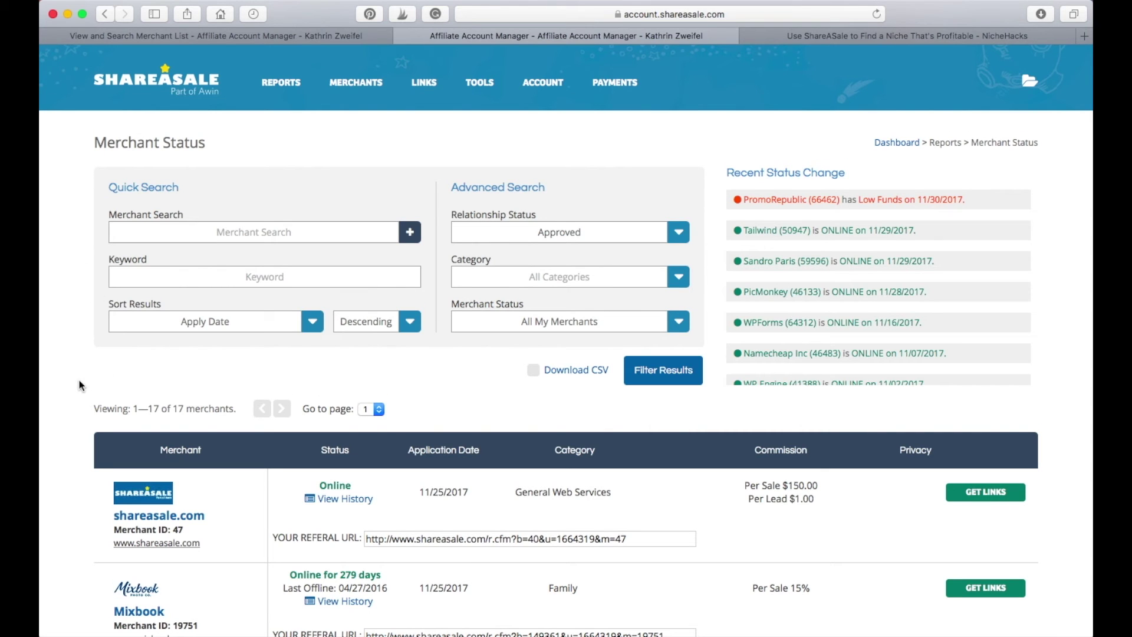
Find Mixbook in the Merchant Status list and select its referral URL for copying
scroll(79, 384, "down", 6)
scroll(79, 385, "up", 5)
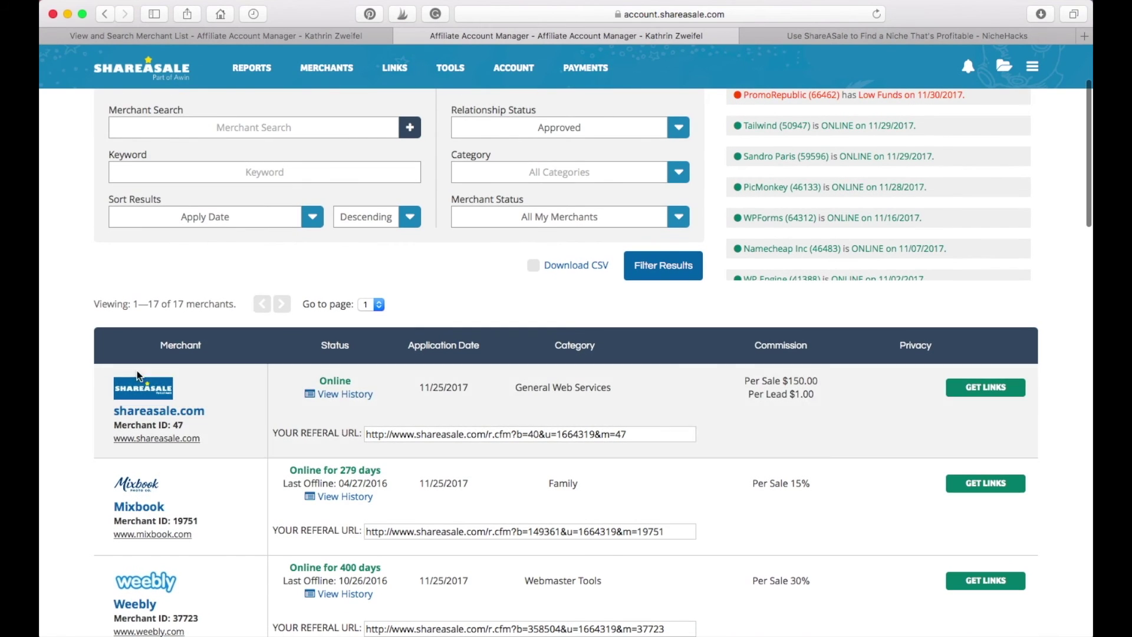
scroll(230, 368, "up", 2)
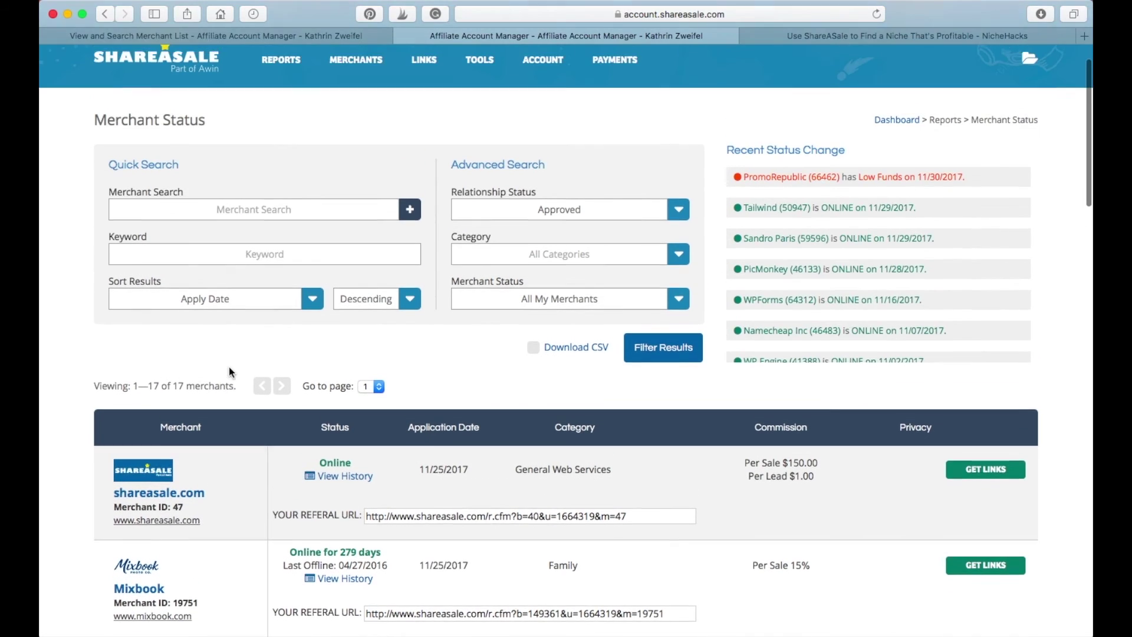
scroll(229, 372, "up", 1)
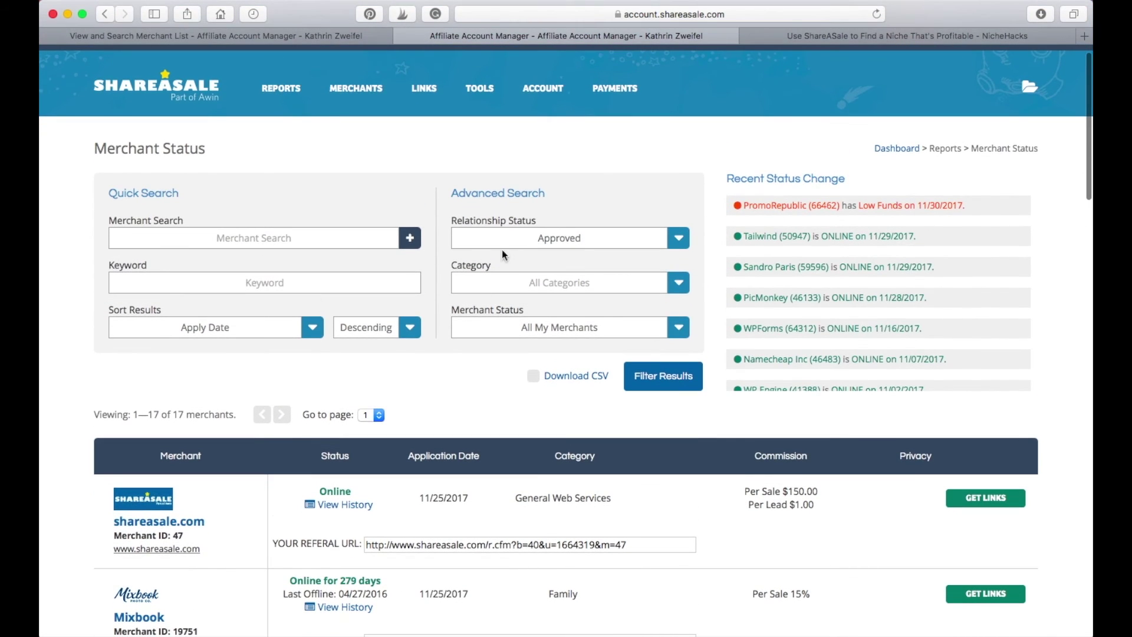
left_click(503, 243)
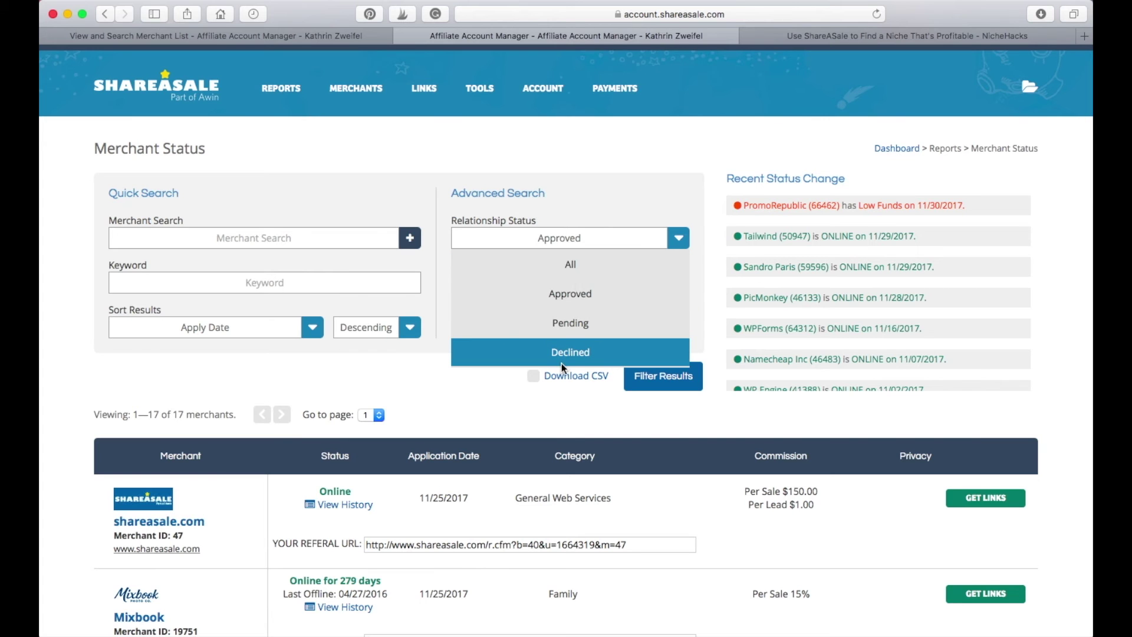
scroll(561, 367, "down", 6)
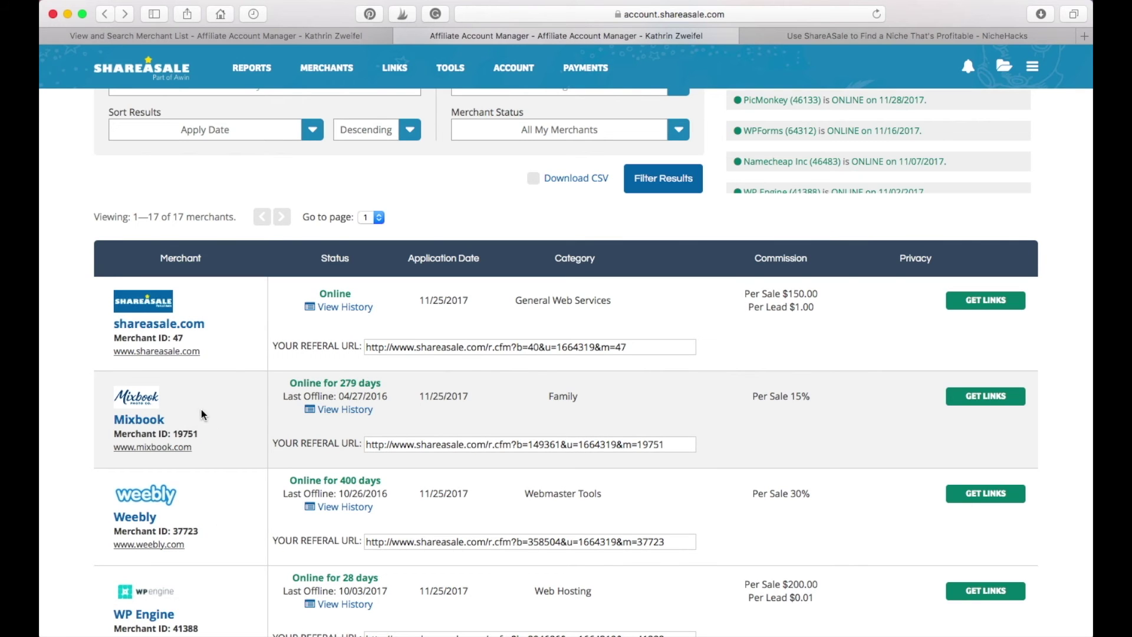
left_click(377, 444)
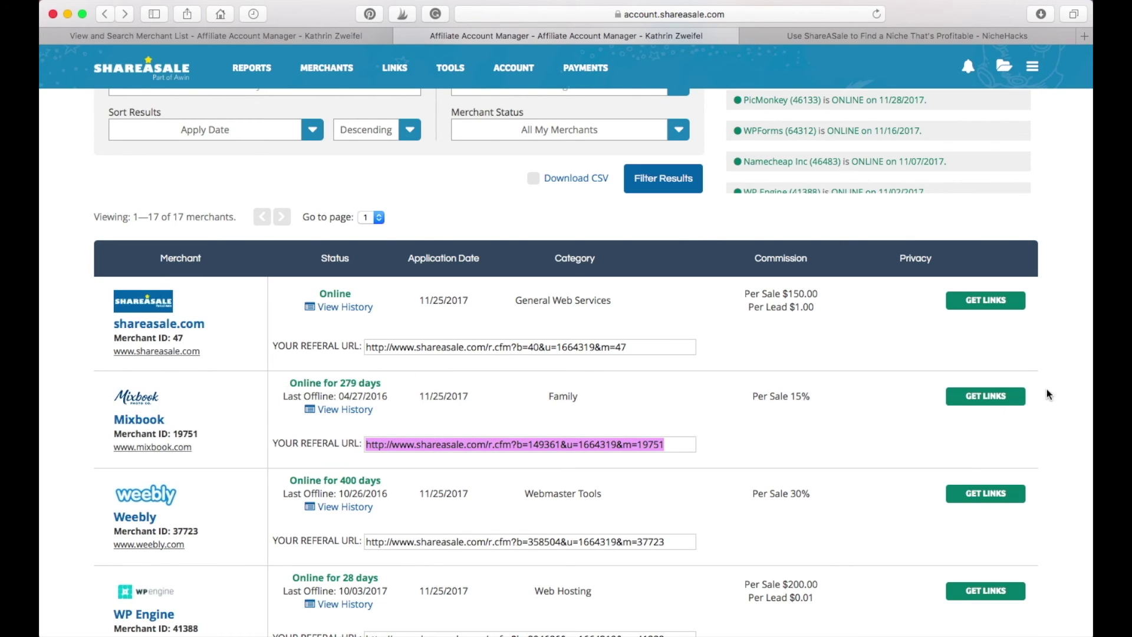
Bring up Mixbook's links and browse the Text Links list, checking the Birth Announcements entry
left_click(1015, 403)
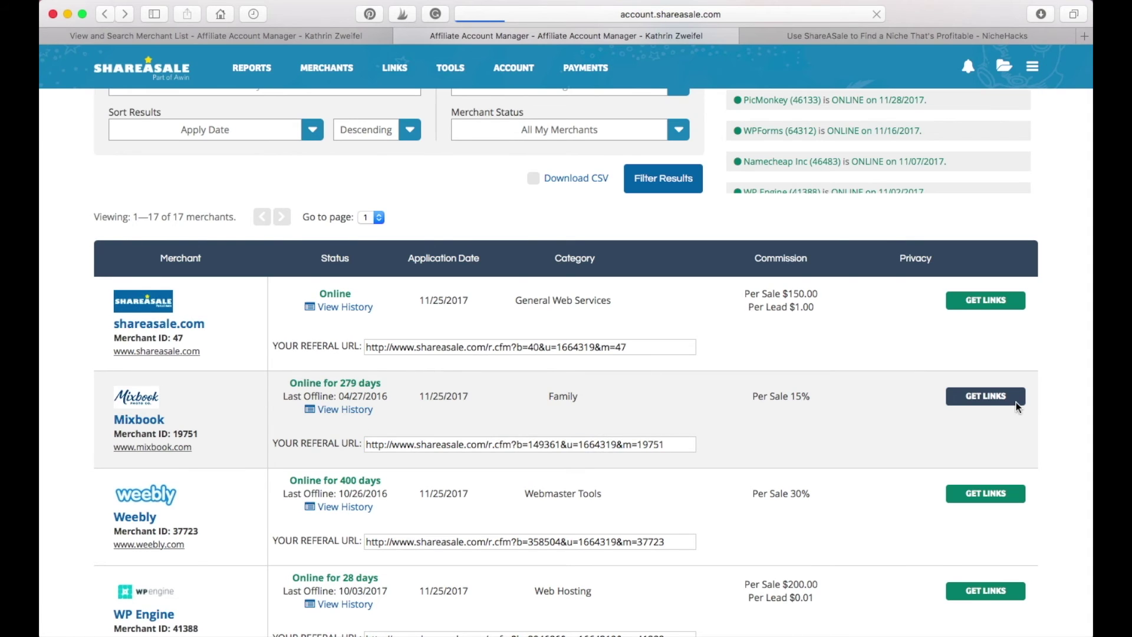
scroll(859, 408, "down", 4)
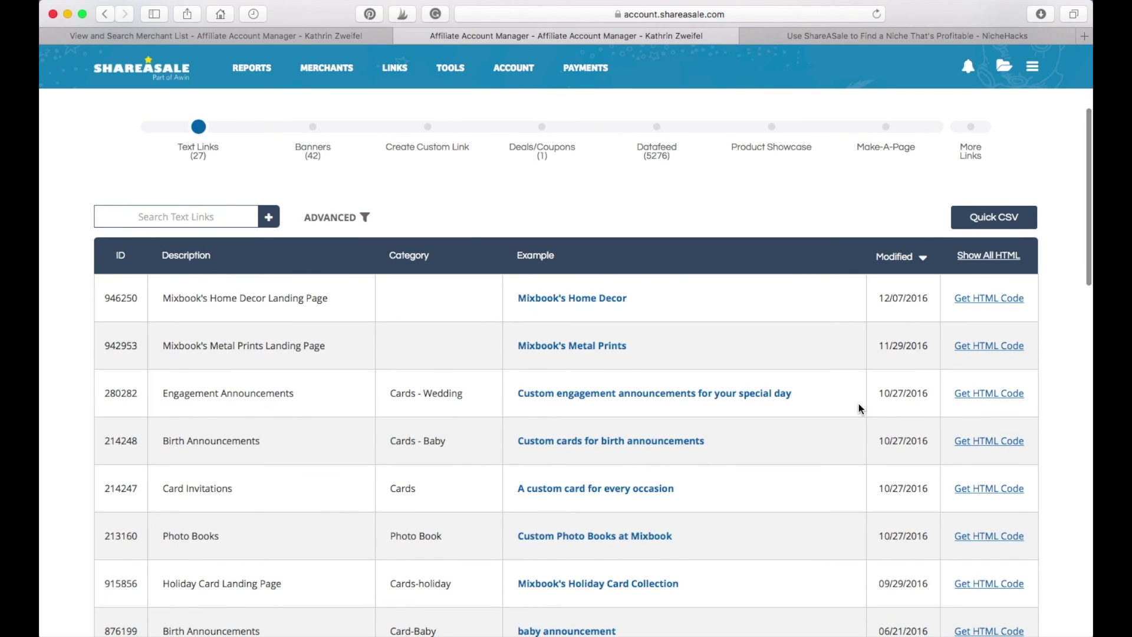
scroll(858, 404, "down", 1)
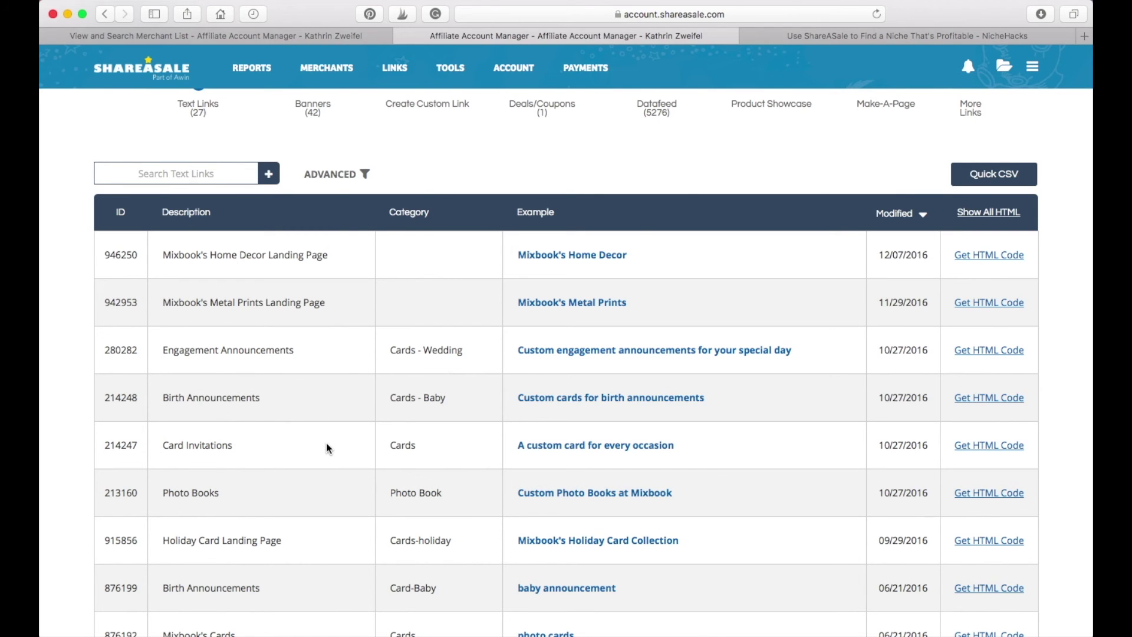
scroll(327, 447, "down", 5)
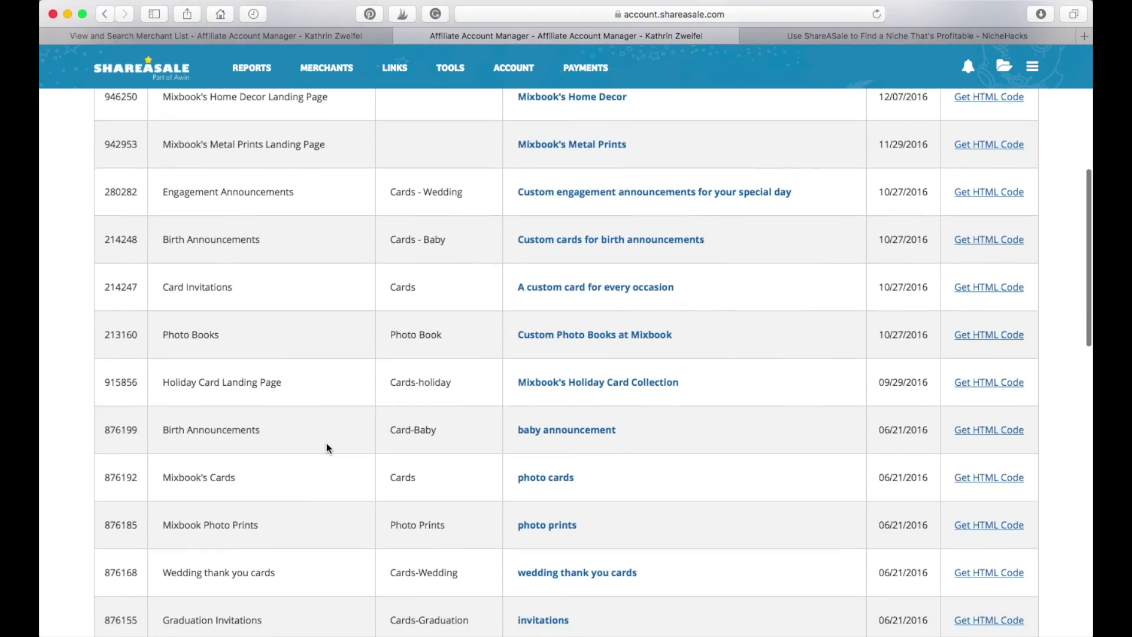
scroll(328, 448, "down", 1)
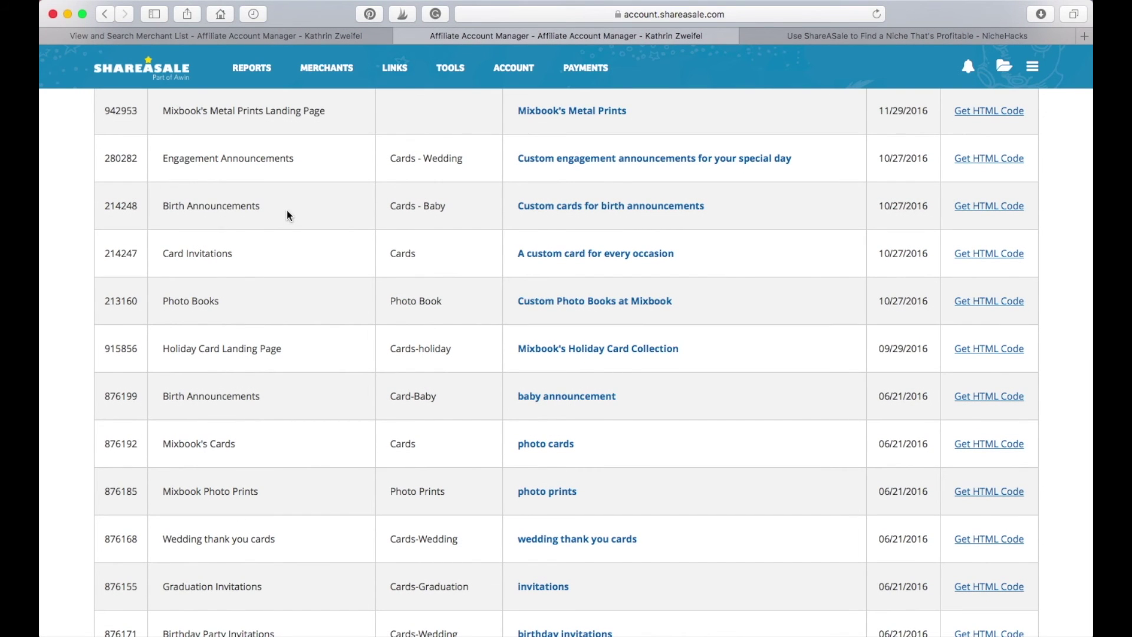
left_click_drag(282, 206, 158, 204)
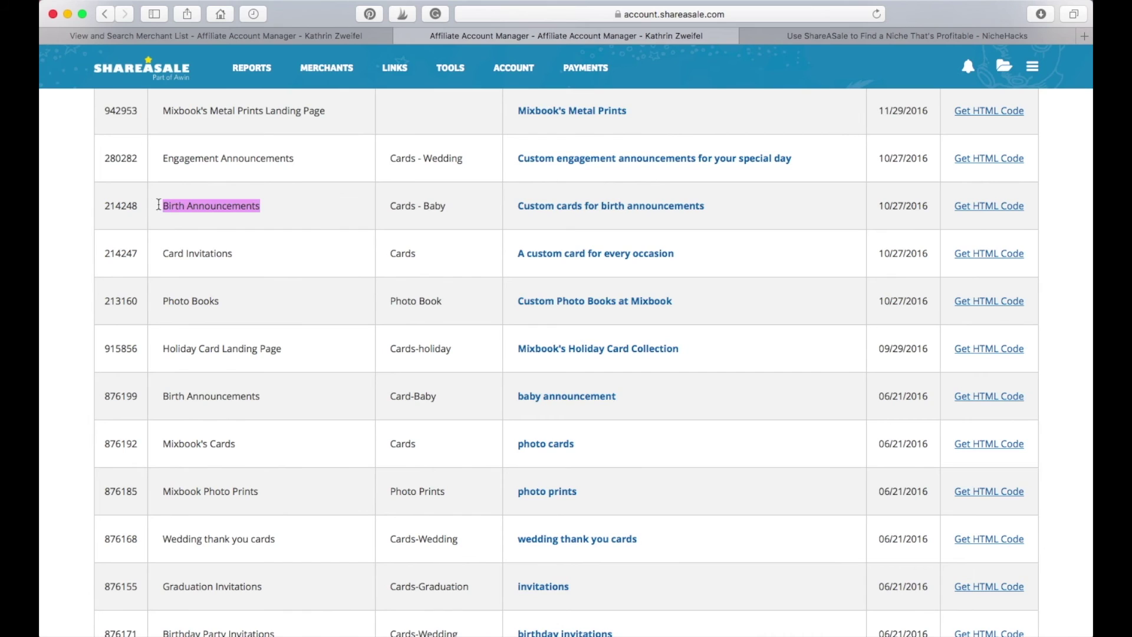
left_click(158, 204)
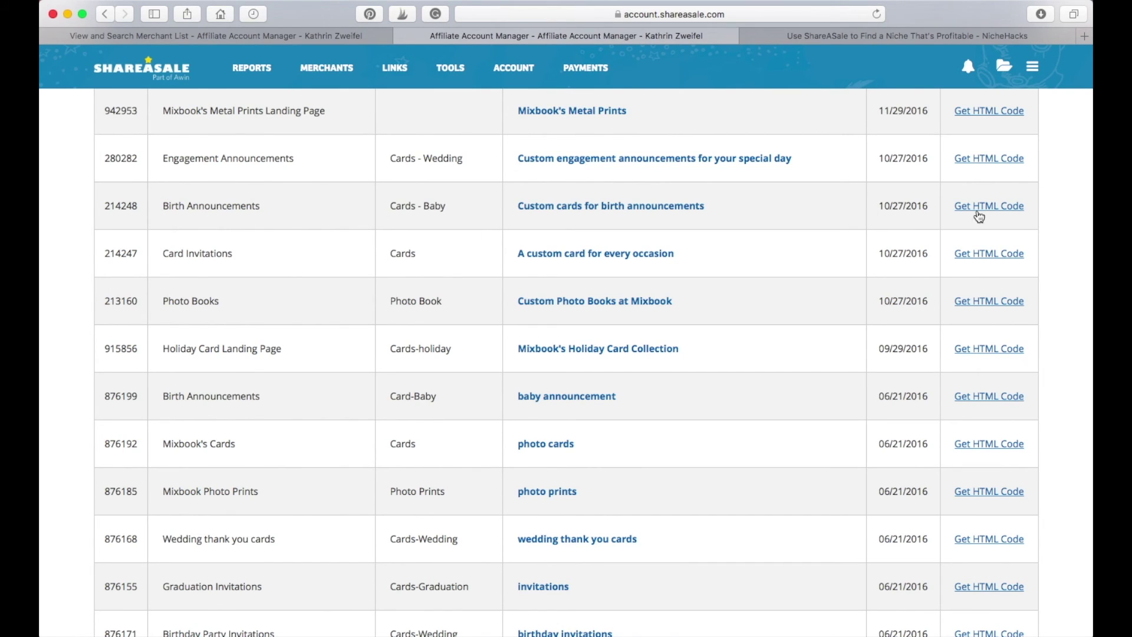
scroll(855, 261, "up", 2)
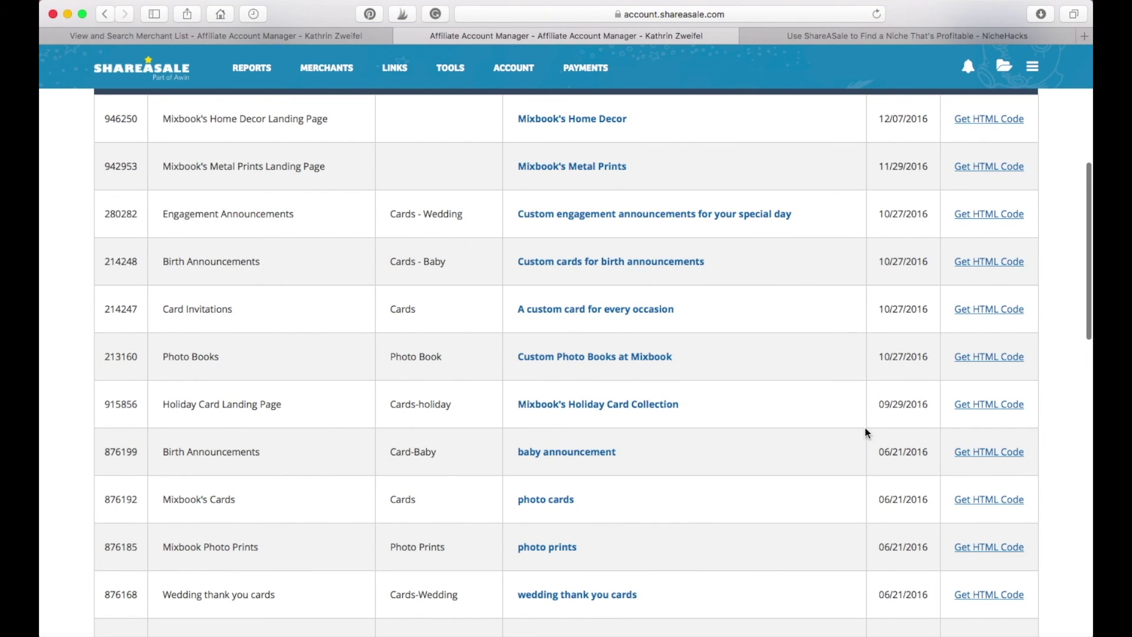
Reveal and select the HTML code for the Birth Announcements text link (214248)
left_click(988, 262)
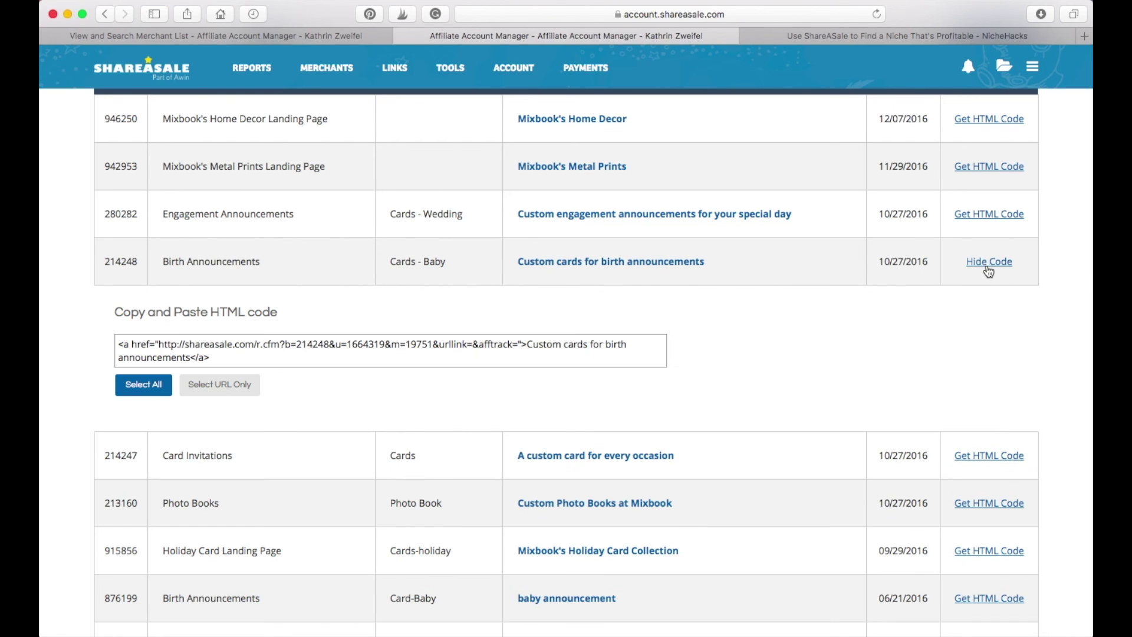
scroll(274, 306, "down", 2)
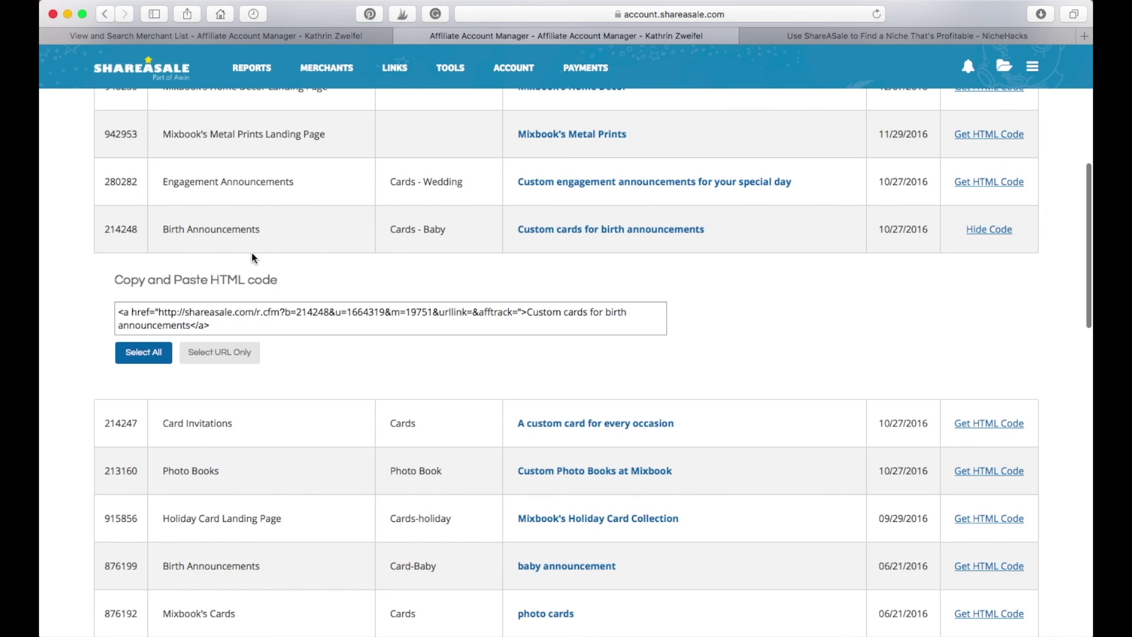
left_click_drag(209, 328, 93, 305)
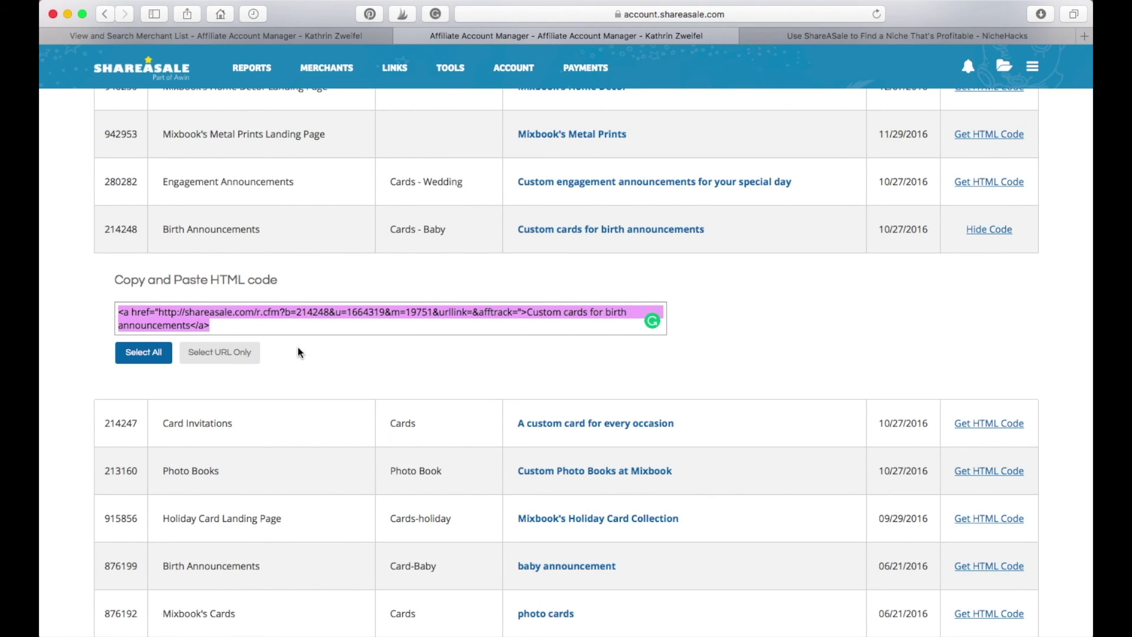
Switch to the URL-only version and select the plain tracking URL, comparing with the full HTML code
left_click(219, 352)
left_click(144, 388)
left_click(207, 392)
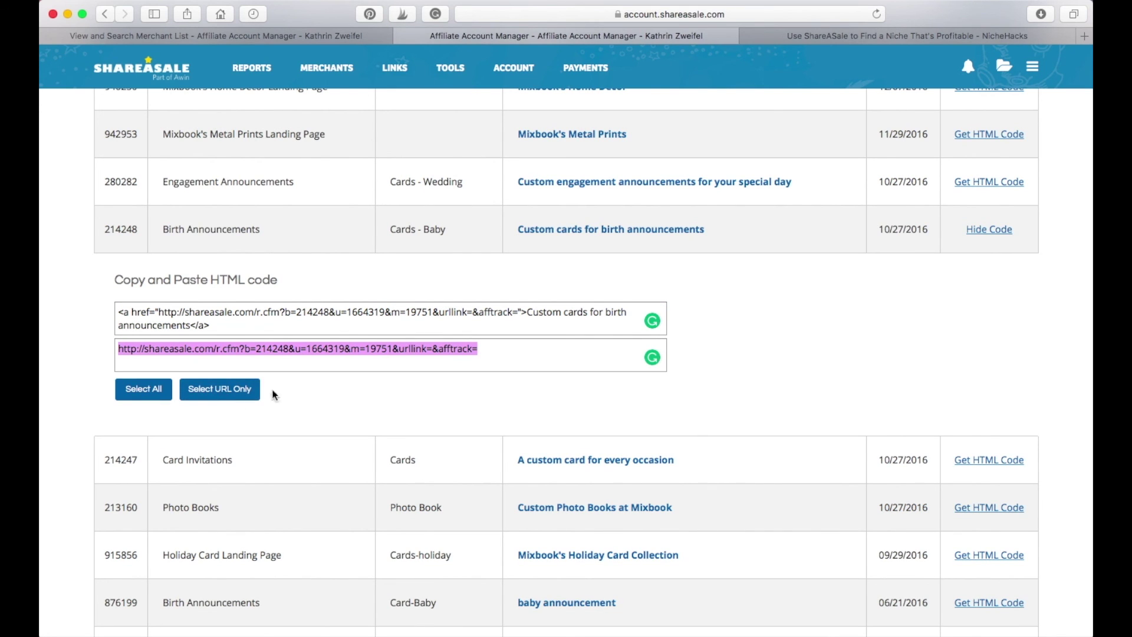
left_click(489, 384)
left_click_drag(531, 347, 383, 349)
left_click(237, 387)
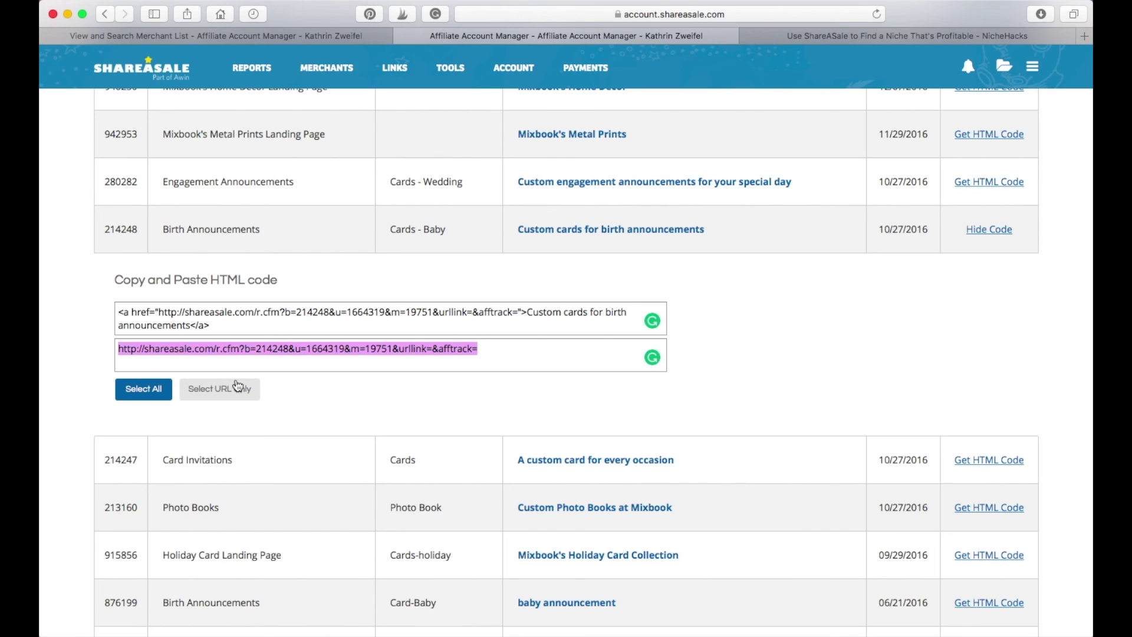
left_click(337, 415)
left_click(298, 330)
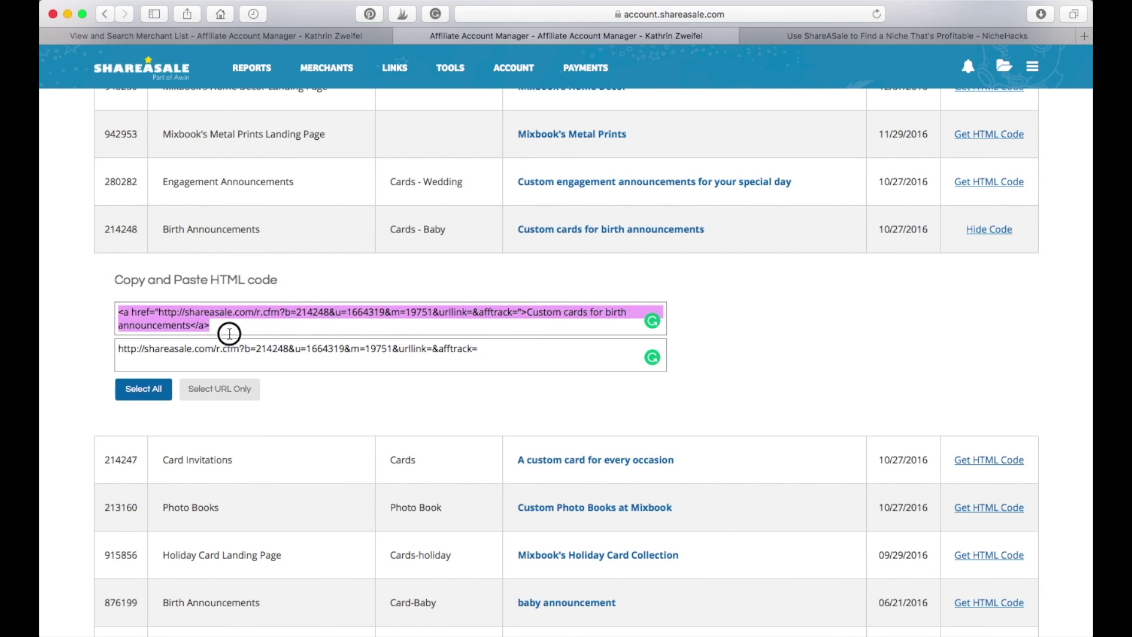
left_click(69, 302)
left_click(242, 392)
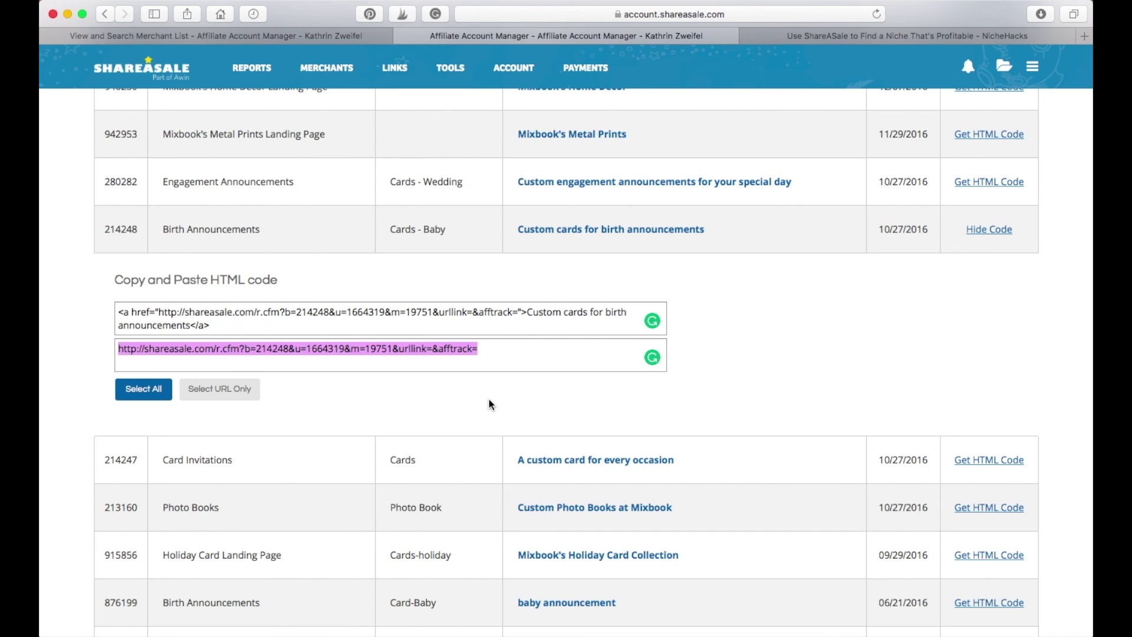
scroll(560, 401, "down", 1)
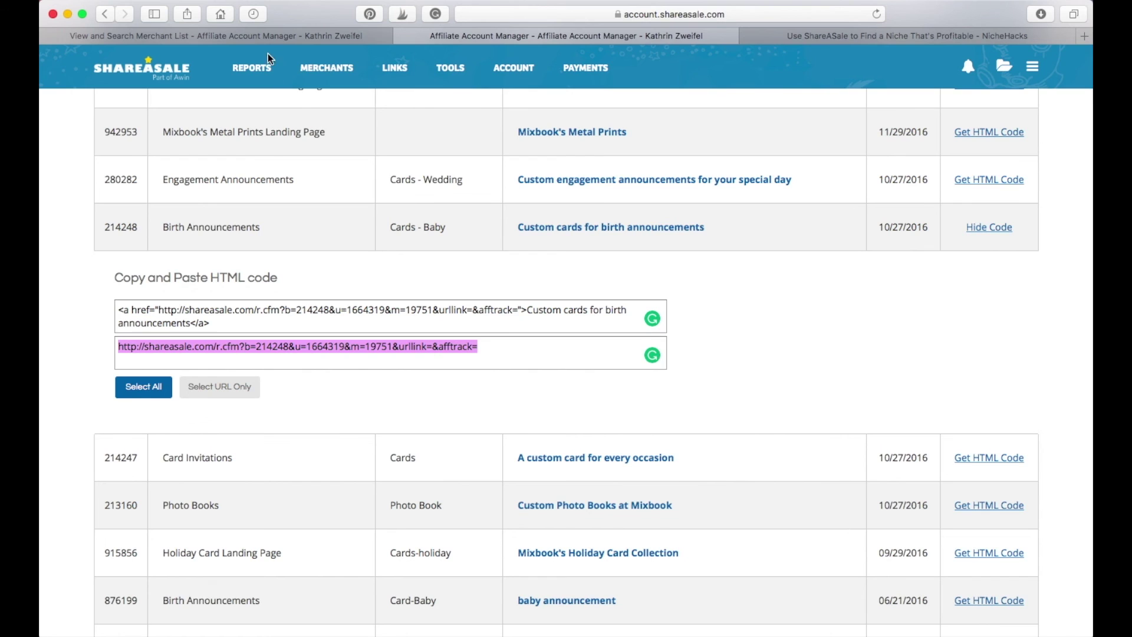
mouse_move(264, 72)
left_click(744, 431)
scroll(532, 420, "up", 1)
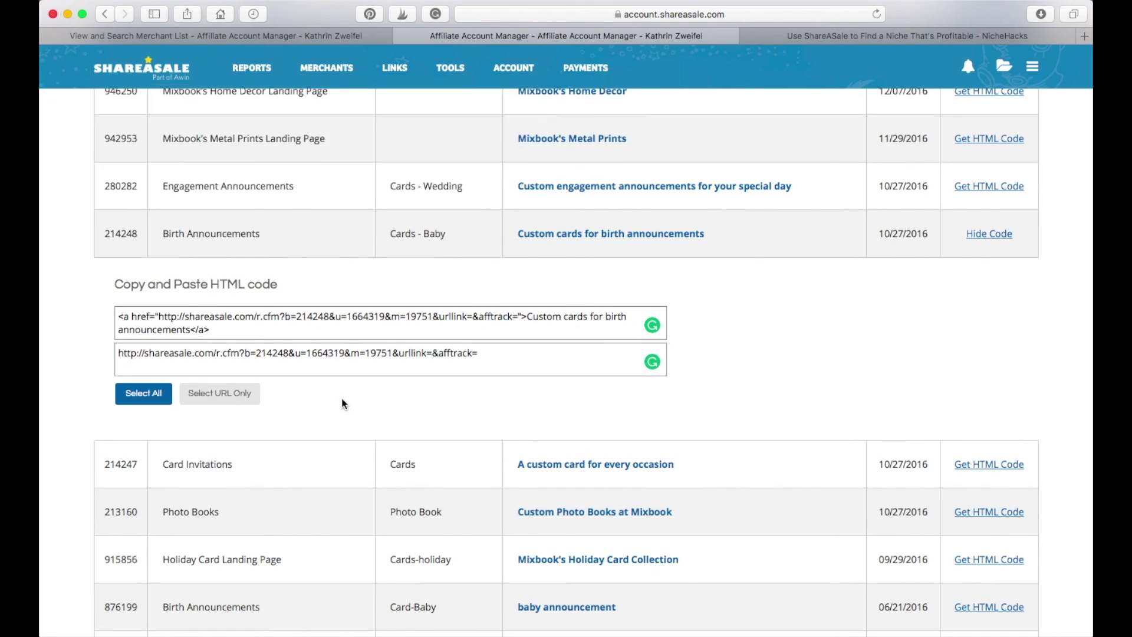
scroll(342, 400, "up", 3)
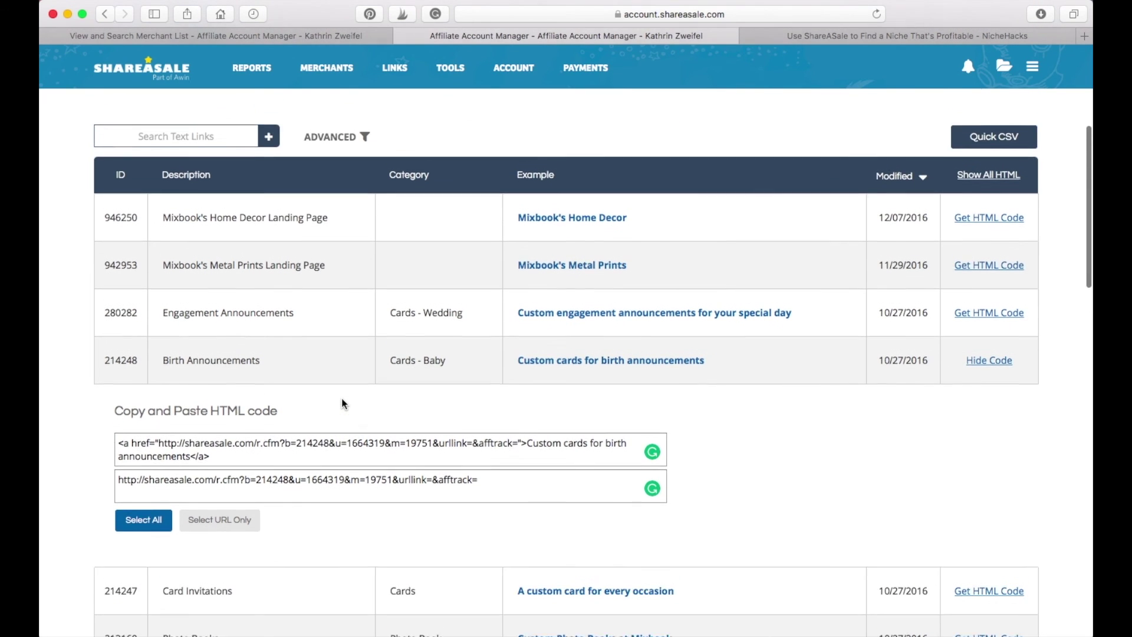
scroll(342, 398, "up", 4)
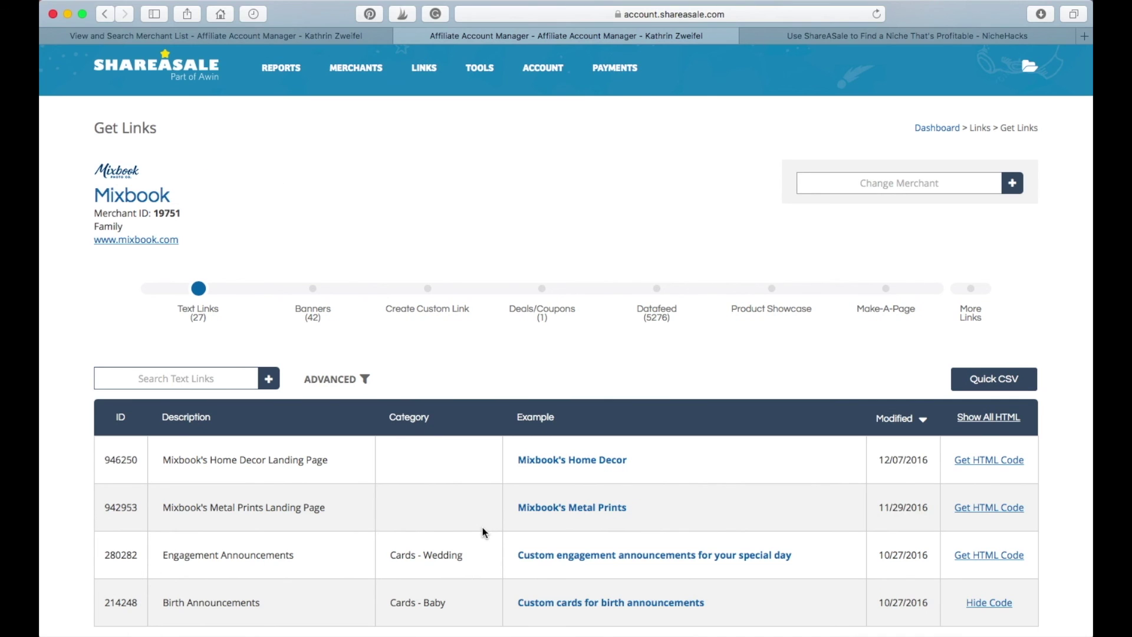